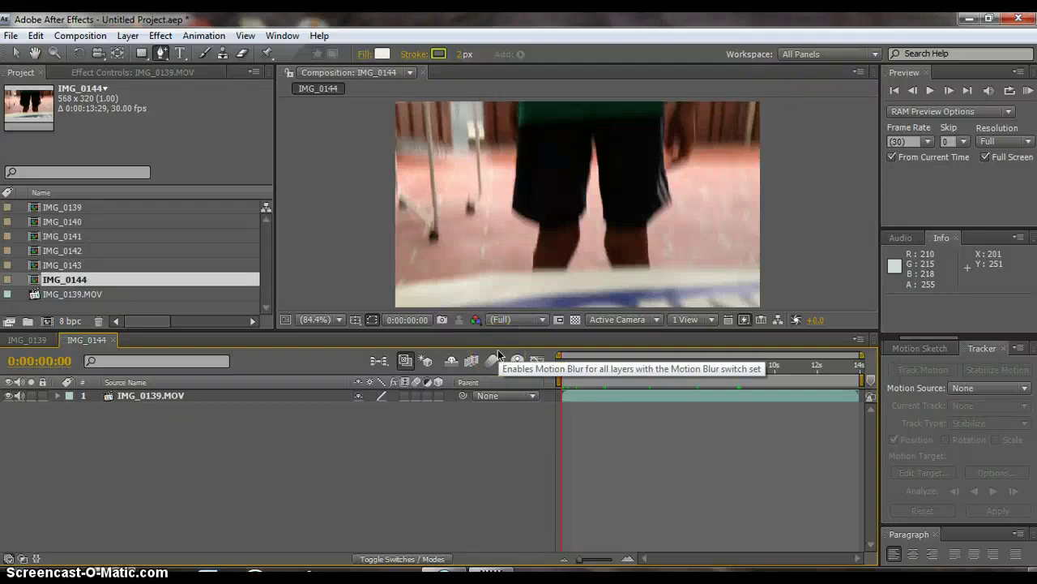
Step: Look over the layers and footage in the IMG_0139 composition and return to IMG_0144
click(559, 355)
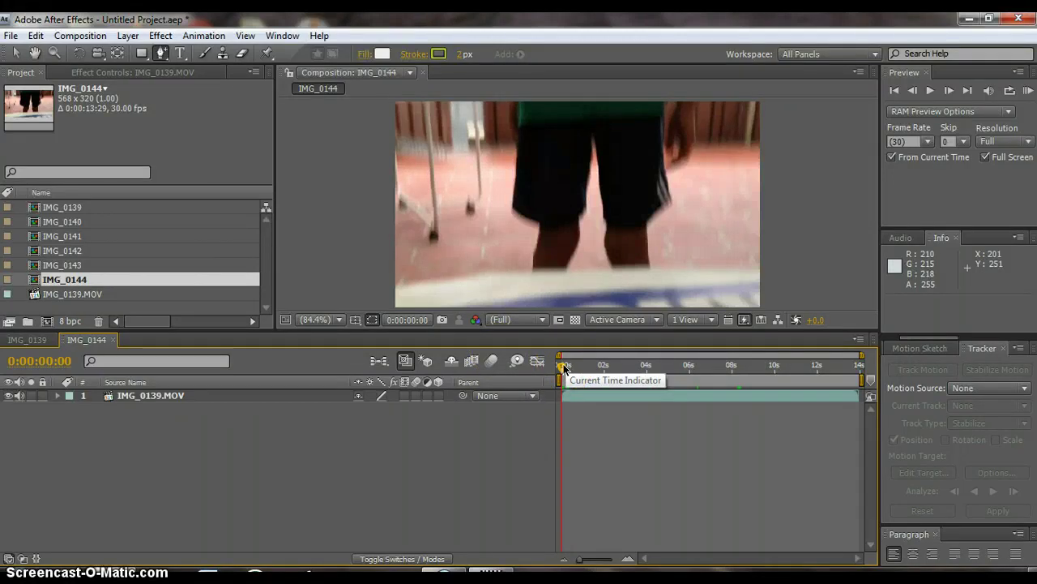
click(452, 347)
click(29, 341)
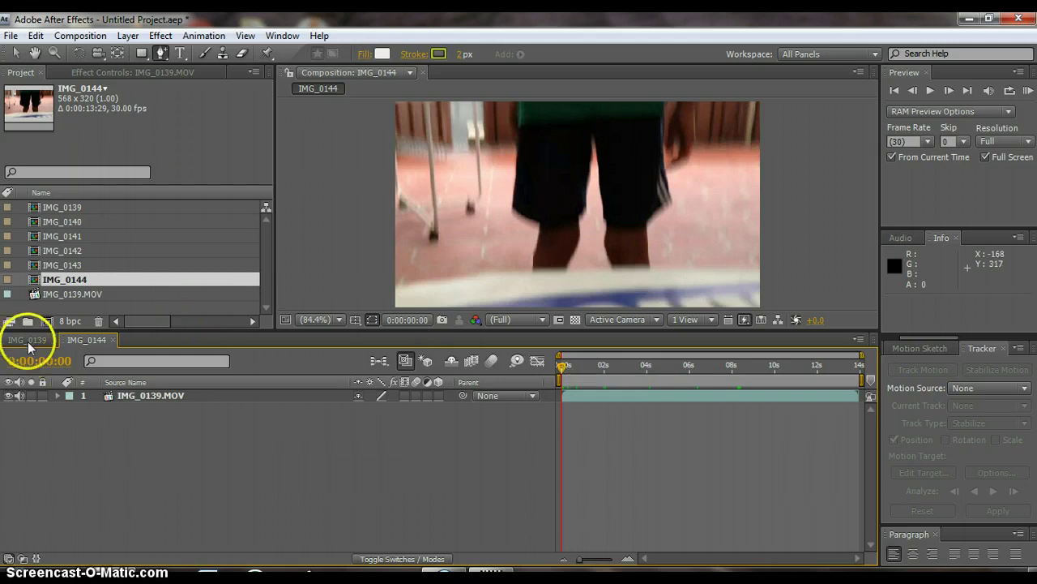
click(565, 354)
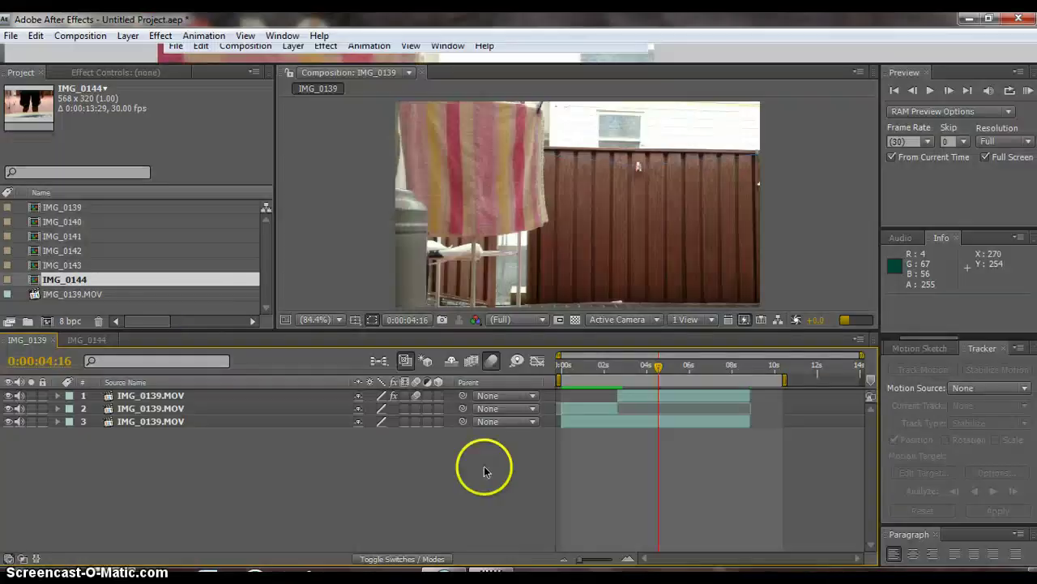
click(77, 341)
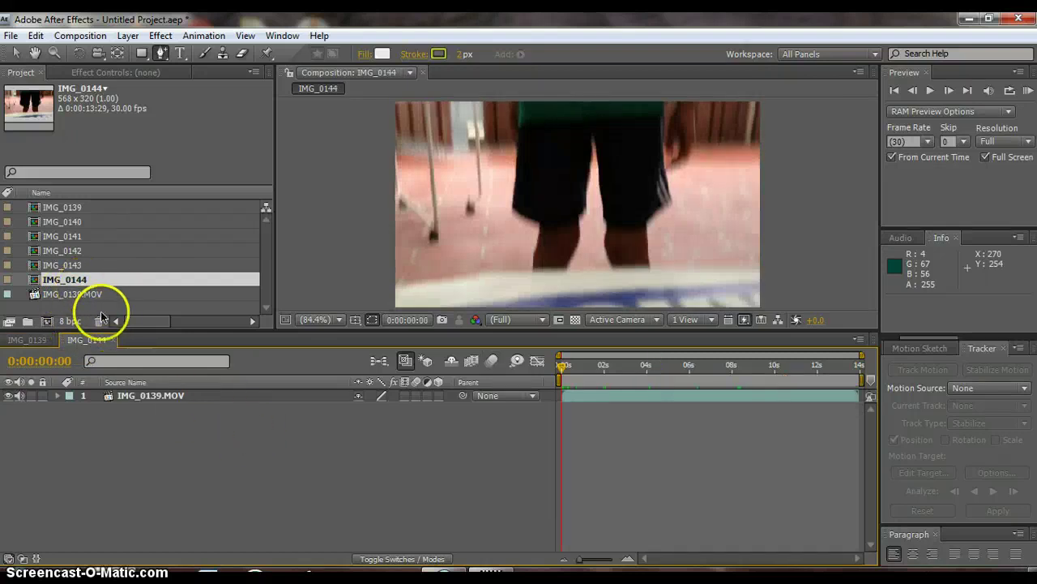
Step: Duplicate the IMG_0139.MOV layer twice in the IMG_0144 composition to make three stacked copies
click(162, 395)
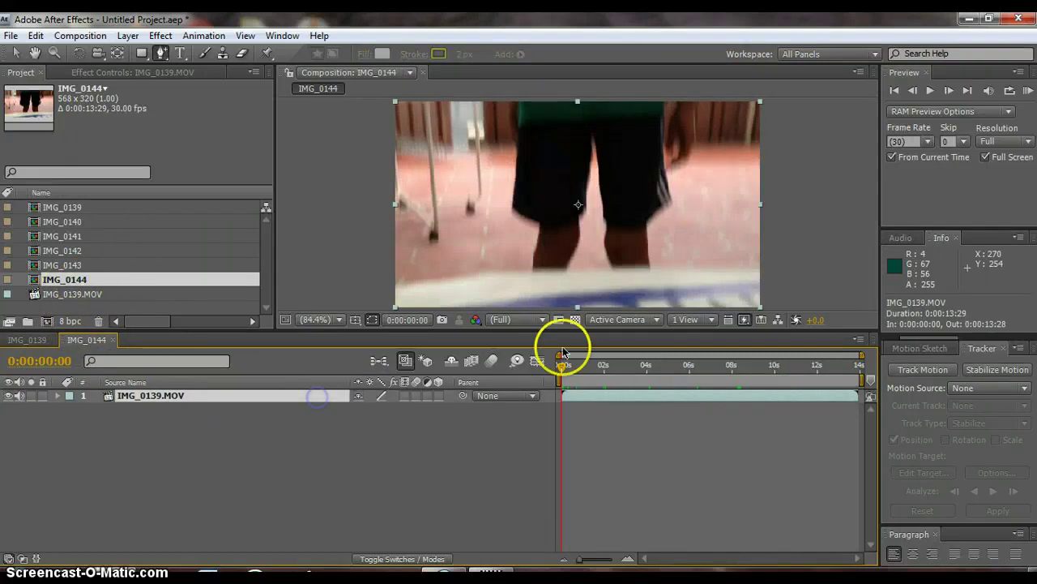
drag(563, 363, 707, 356)
click(109, 421)
click(154, 396)
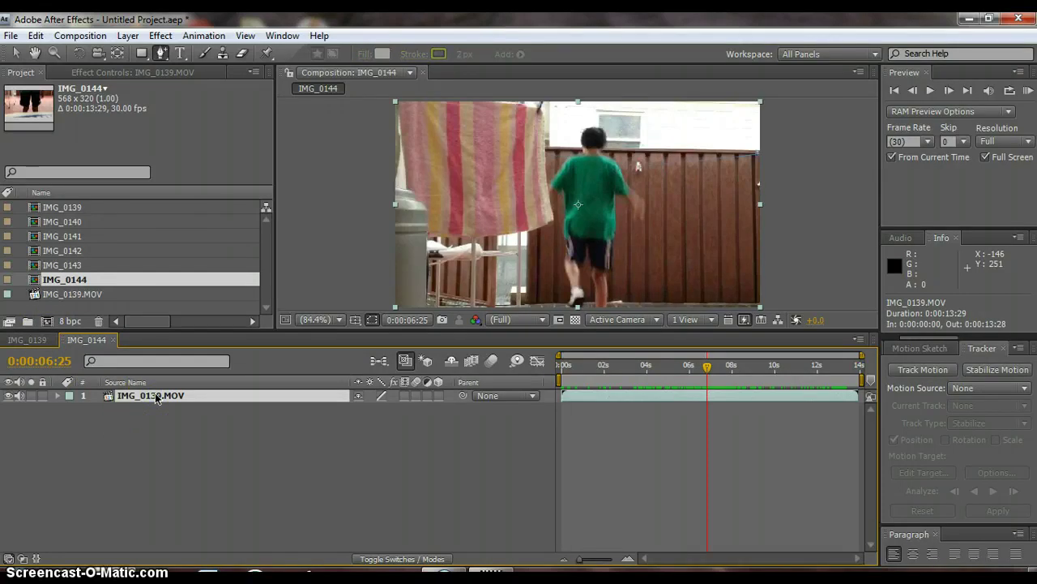
key(ctrl+d)
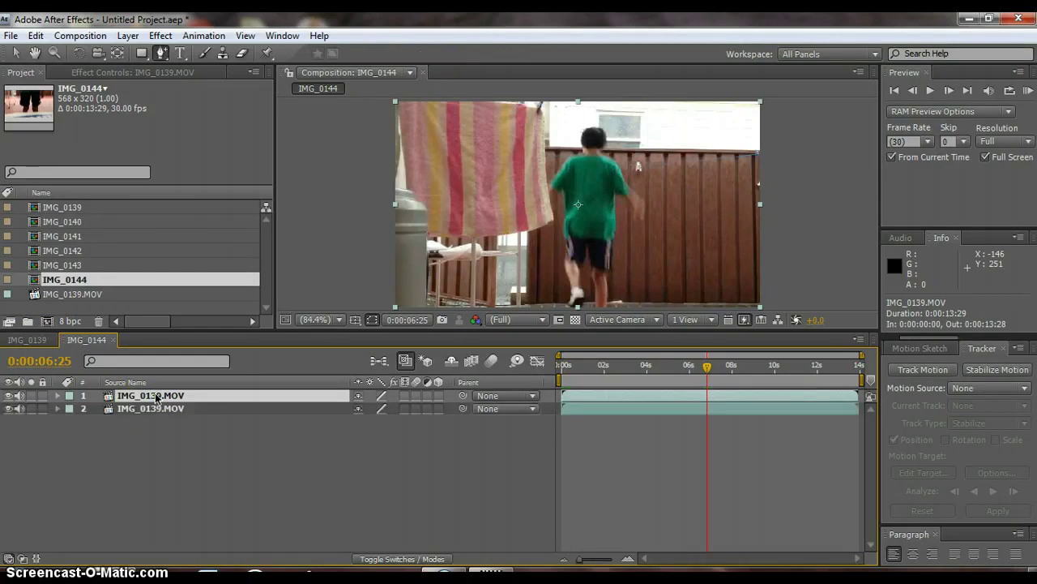
key(ctrl+d)
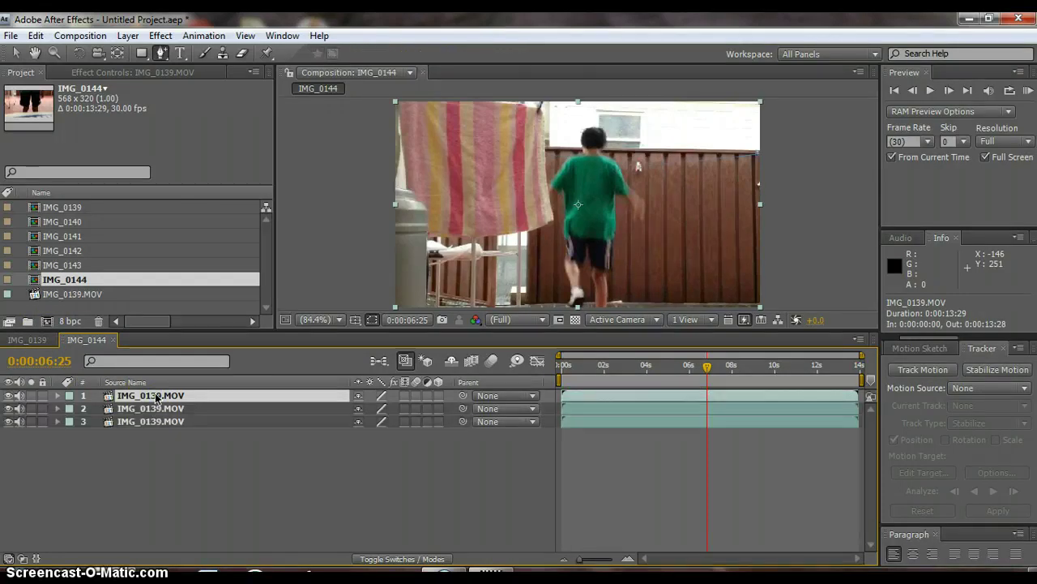
click(35, 37)
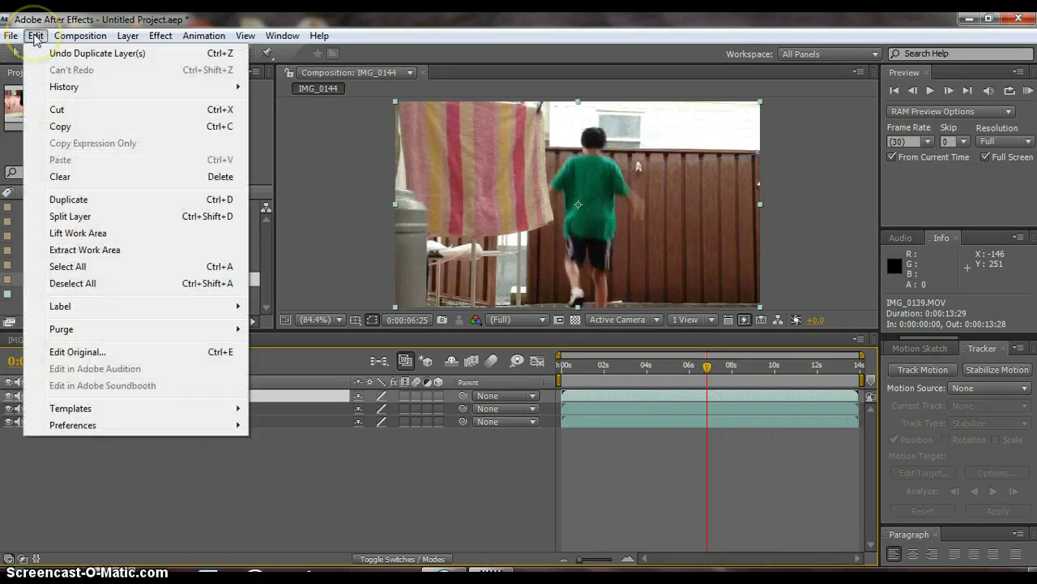
click(267, 451)
click(248, 395)
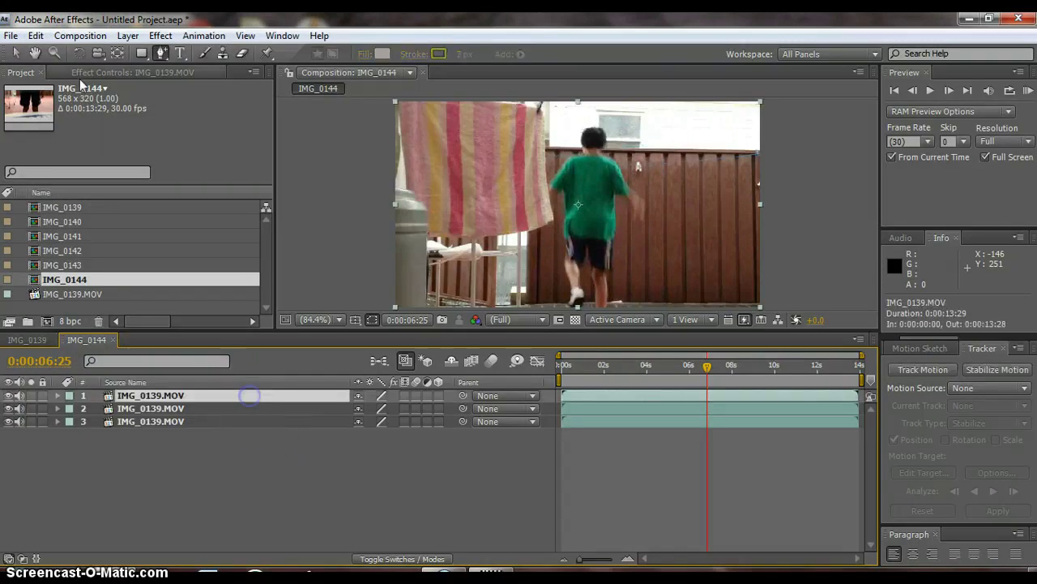
click(35, 35)
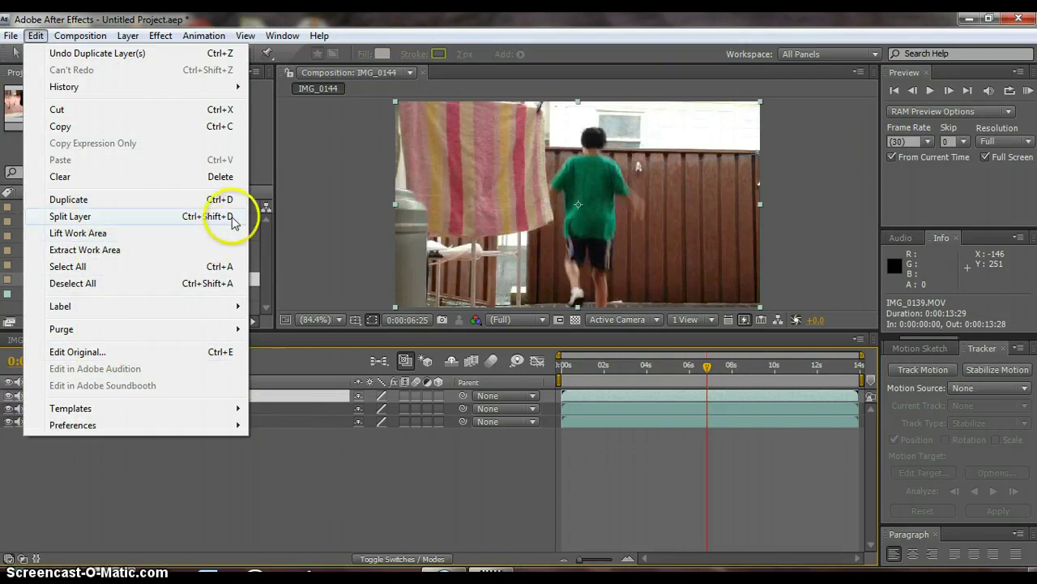
click(444, 494)
Step: Freeze the bottom layer on the frame at 0:00:12:26, where only the empty background is in shot
click(708, 366)
drag(707, 364, 784, 403)
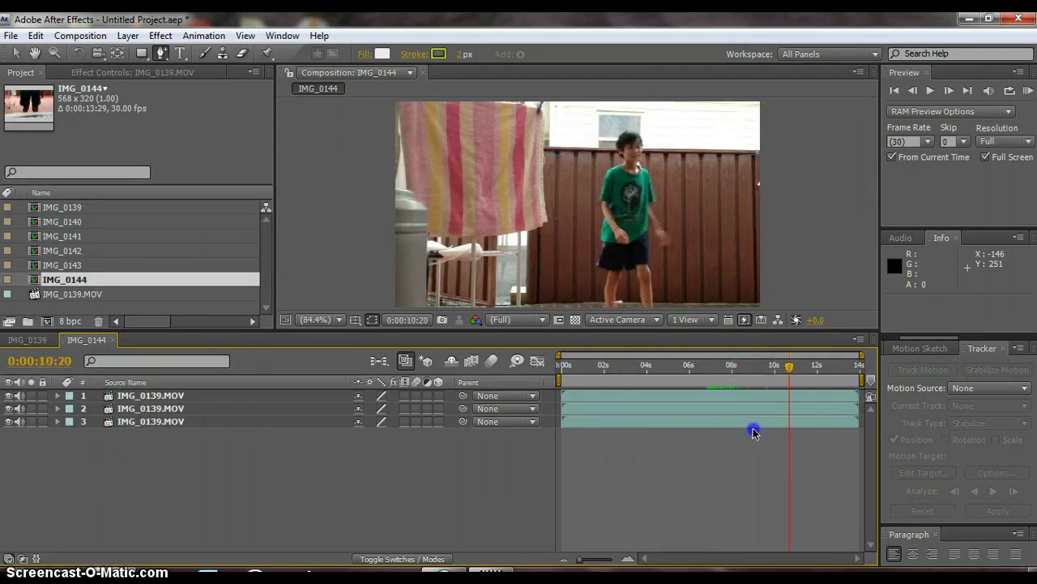
click(771, 420)
drag(791, 366, 835, 367)
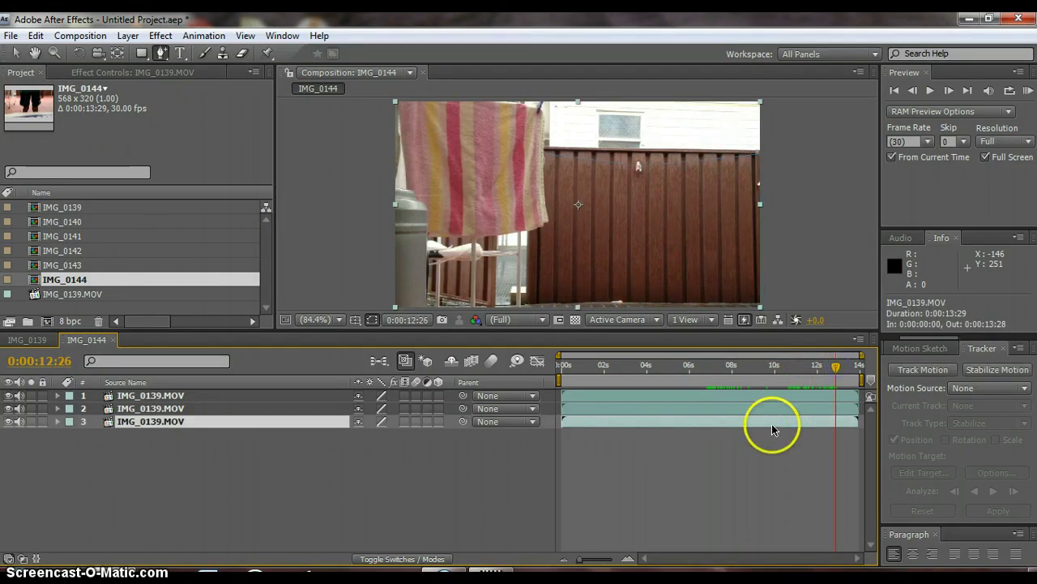
right_click(772, 425)
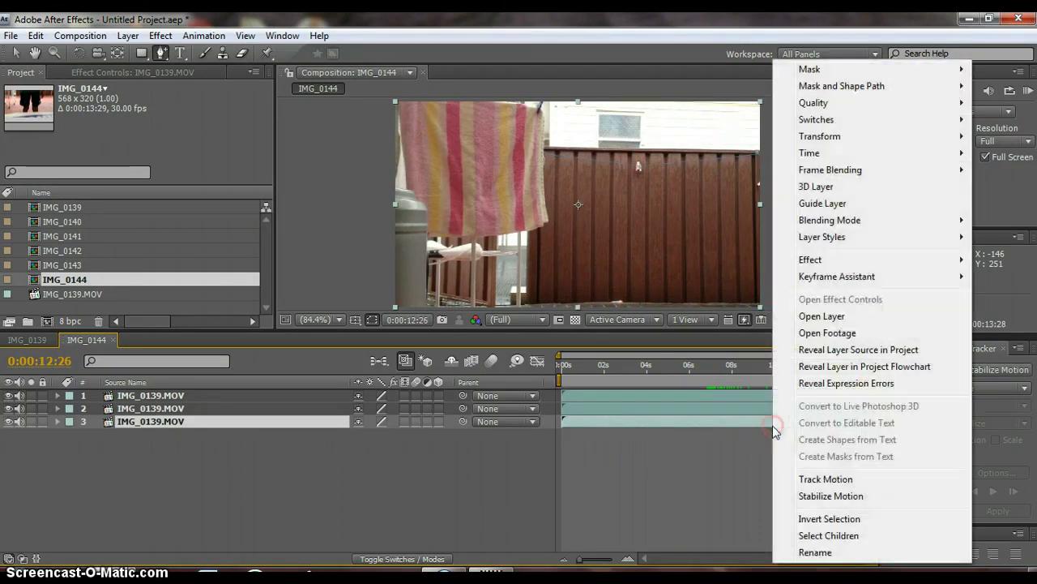
mouse_move(823, 154)
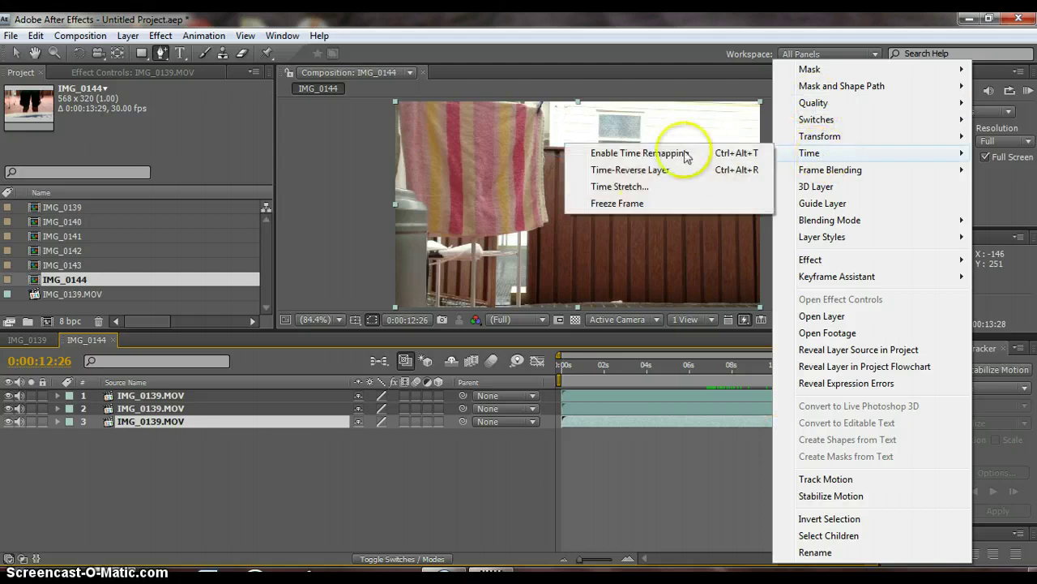
click(648, 201)
click(58, 422)
Step: Solo the bottom layer temporarily and scrub towards its end to check the frozen background
click(42, 421)
click(33, 421)
click(42, 421)
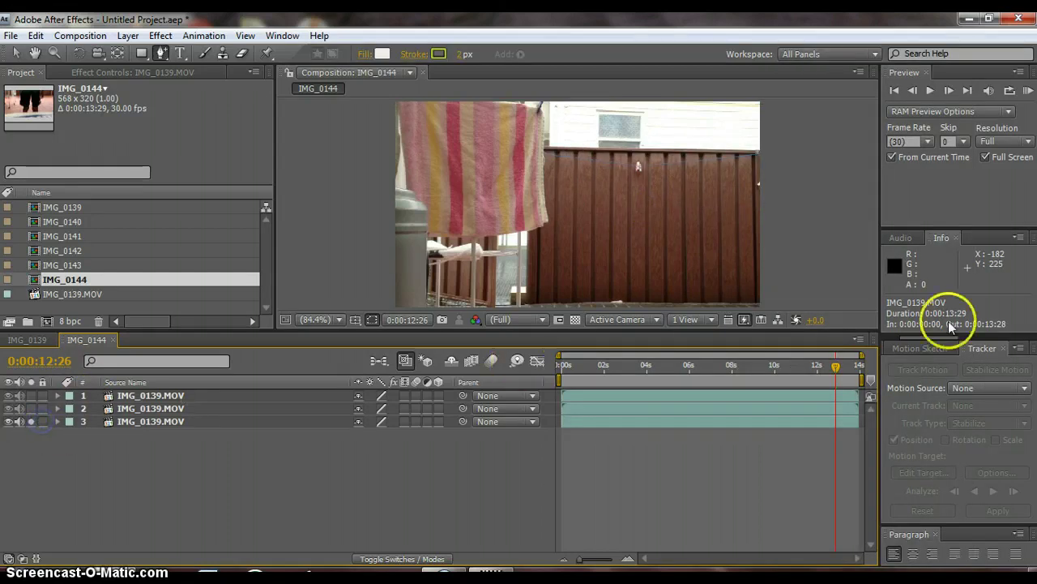
drag(837, 367, 859, 367)
click(31, 421)
Step: Trim the top layer to start at 0:00:07:22 and the middle layer to end there
drag(861, 368, 728, 378)
key(Page_Down)
key(Page_Down)
key(Page_Down)
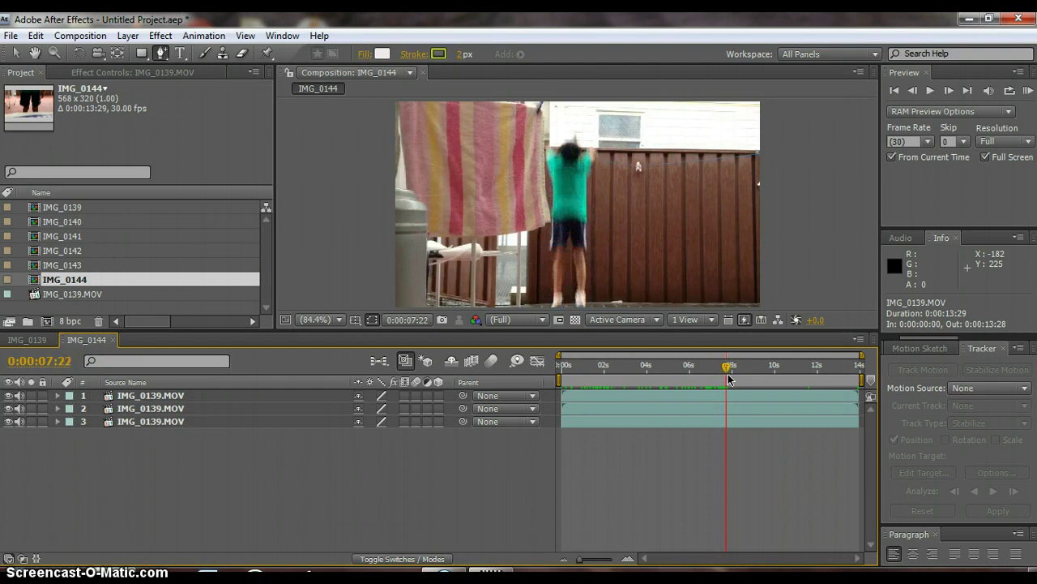
click(193, 394)
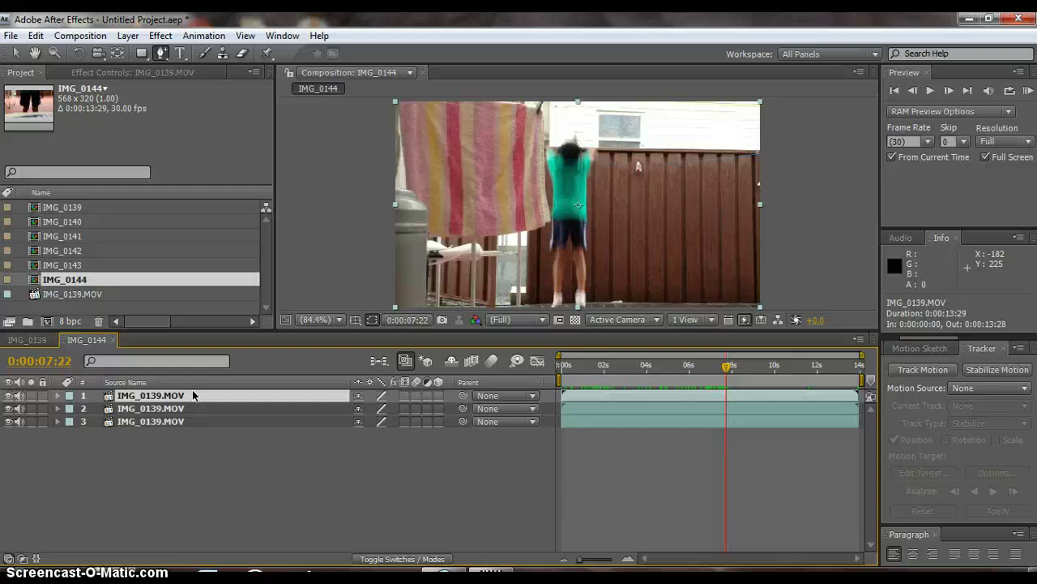
key(alt+bracketleft)
click(256, 411)
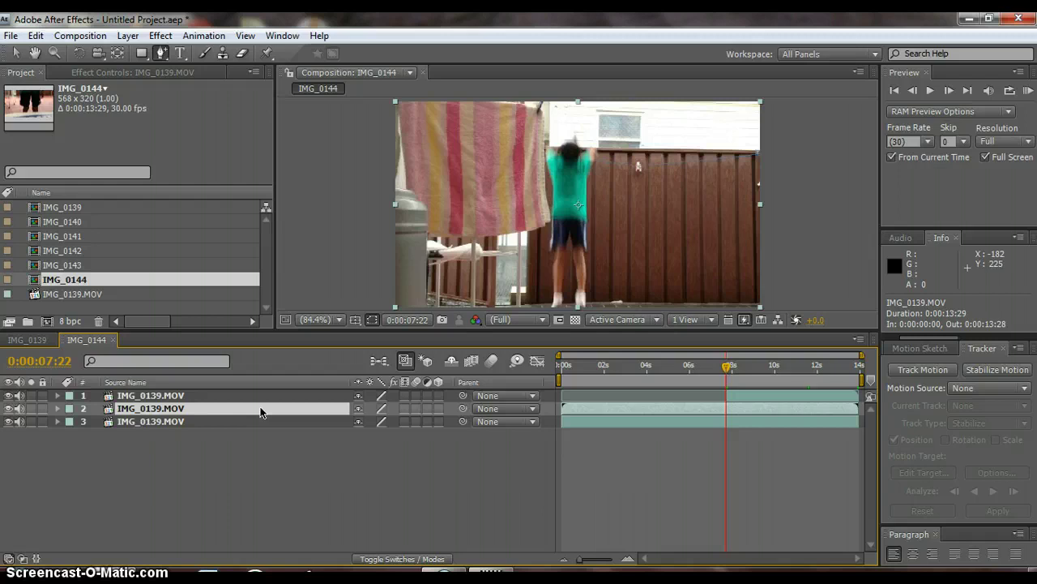
key(alt+bracketright)
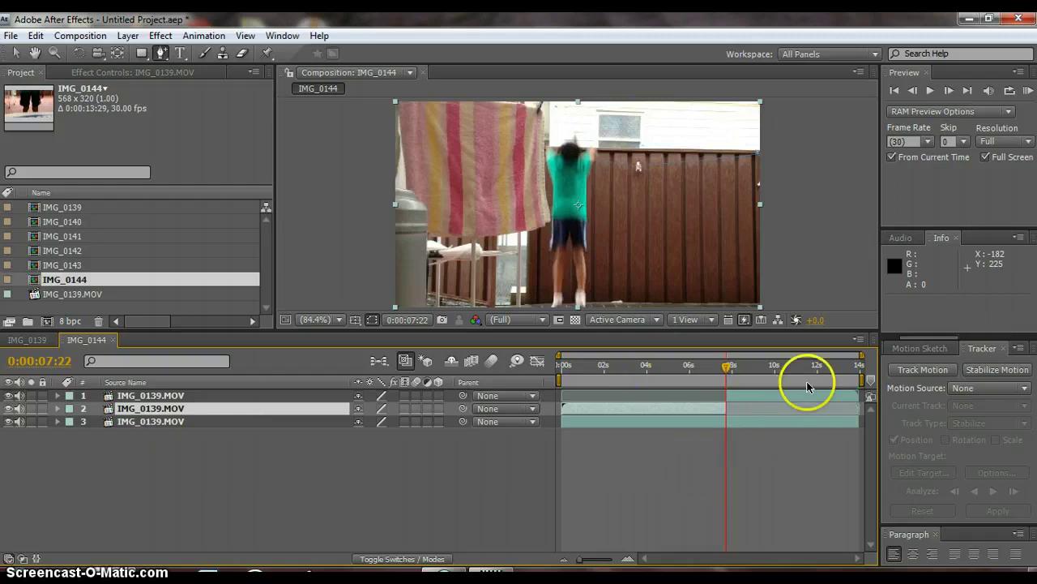
Step: Examine the jump frame by frame around the layer cut, ending on 0:00:07:22
mouse_move(731, 371)
mouse_down()
mouse_move(746, 366)
mouse_move(731, 370)
mouse_up()
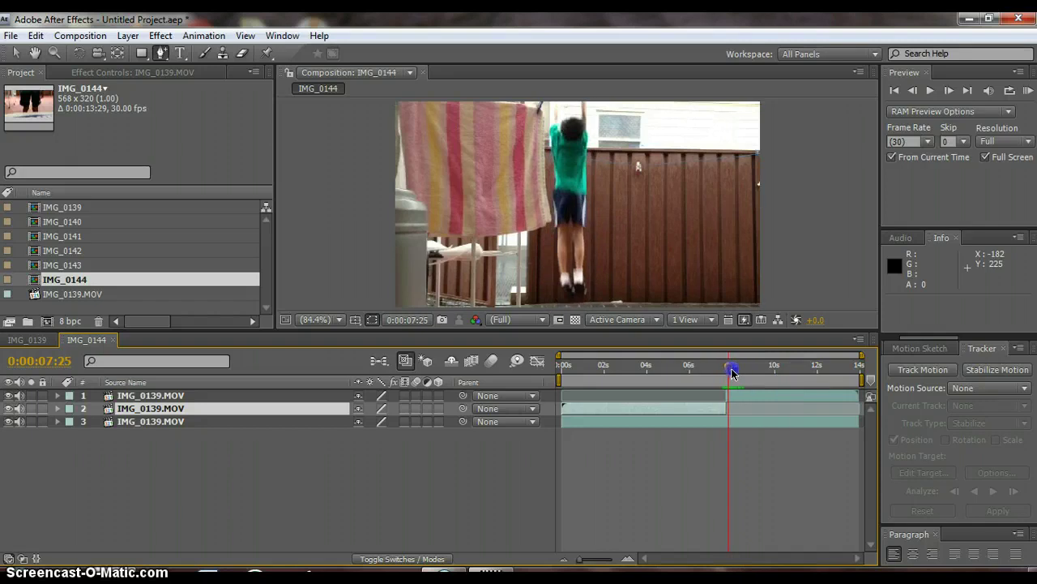
click(742, 397)
key(Page_Up)
key(Page_Up)
key(Page_Up)
key(Page_Up)
key(Page_Up)
key(Page_Up)
key(Page_Up)
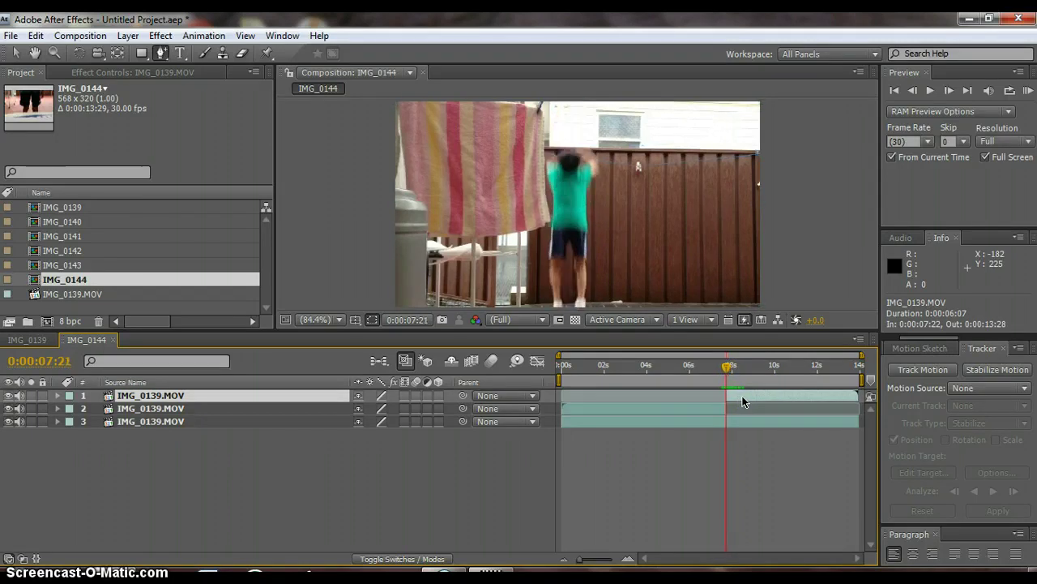
key(Page_Down)
key(Page_Down)
key(Page_Down)
key(Page_Down)
key(Page_Down)
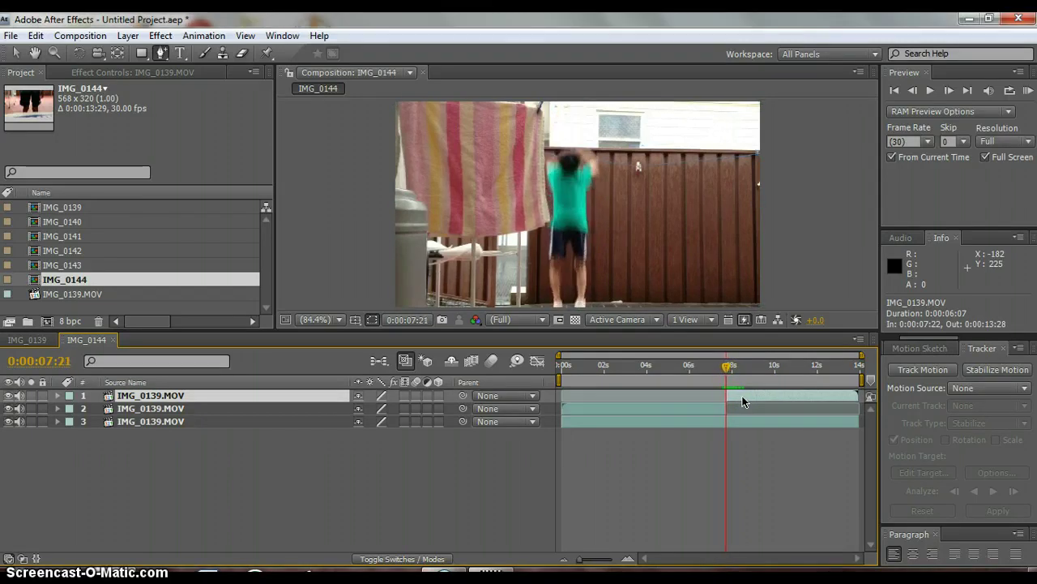
key(Page_Up)
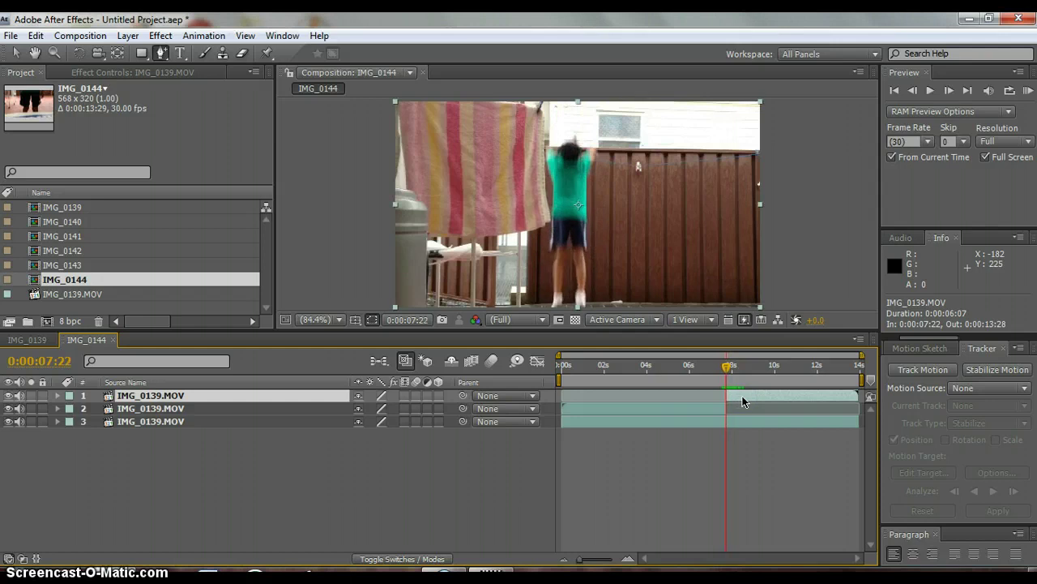
Step: Begin a Pen tool mask on the top layer, tracing from the shorts around the person's left-hand leg to the crotch
click(259, 394)
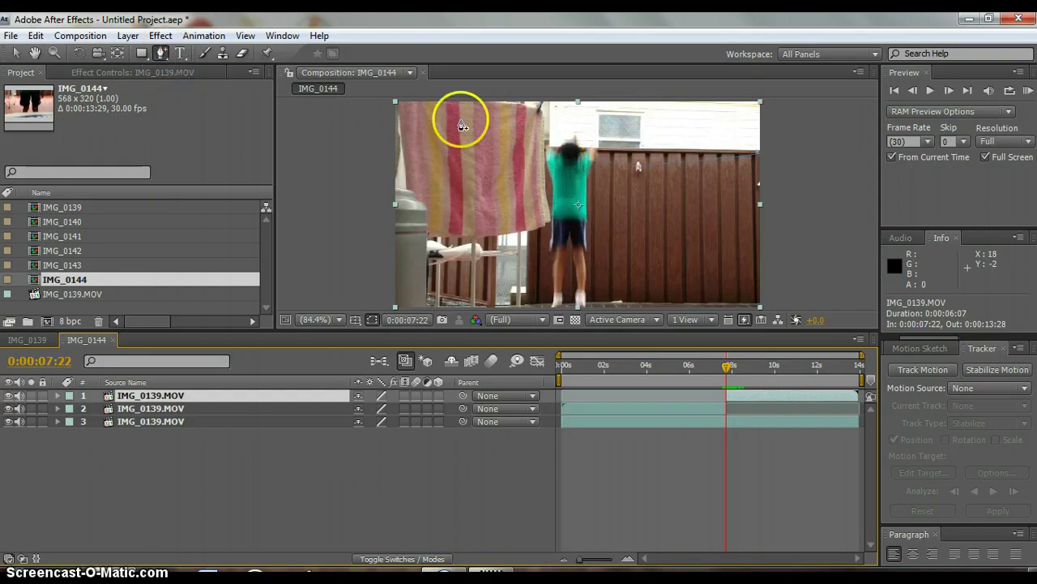
drag(162, 53, 202, 58)
click(200, 53)
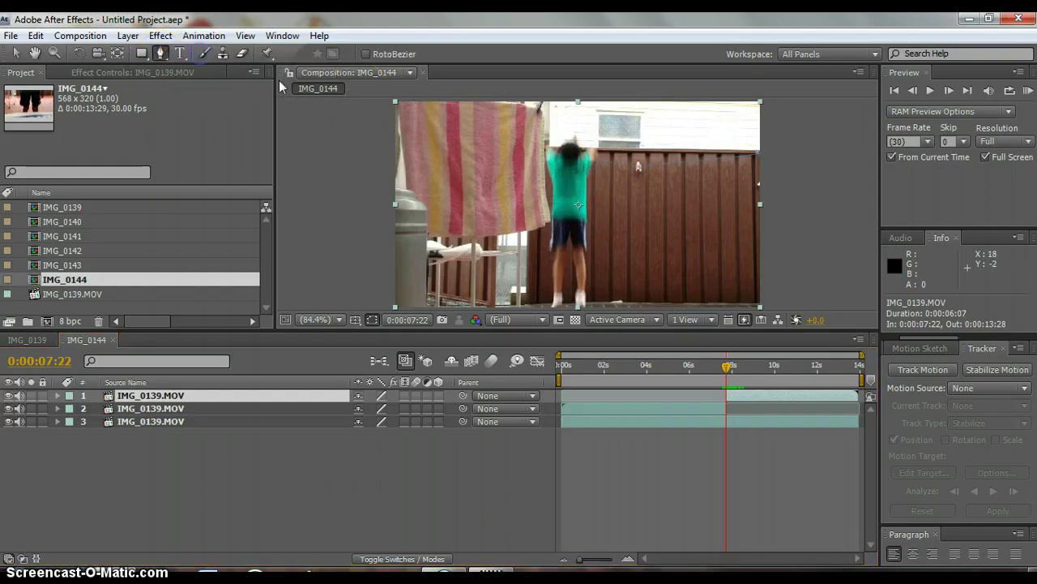
key(z)
click(569, 148)
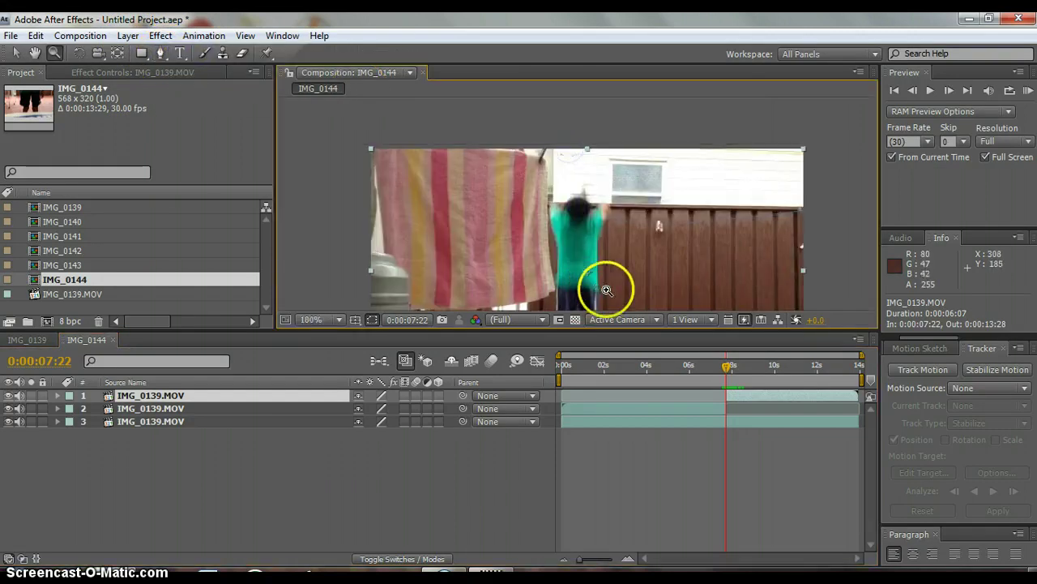
key(h)
drag(593, 280, 570, 145)
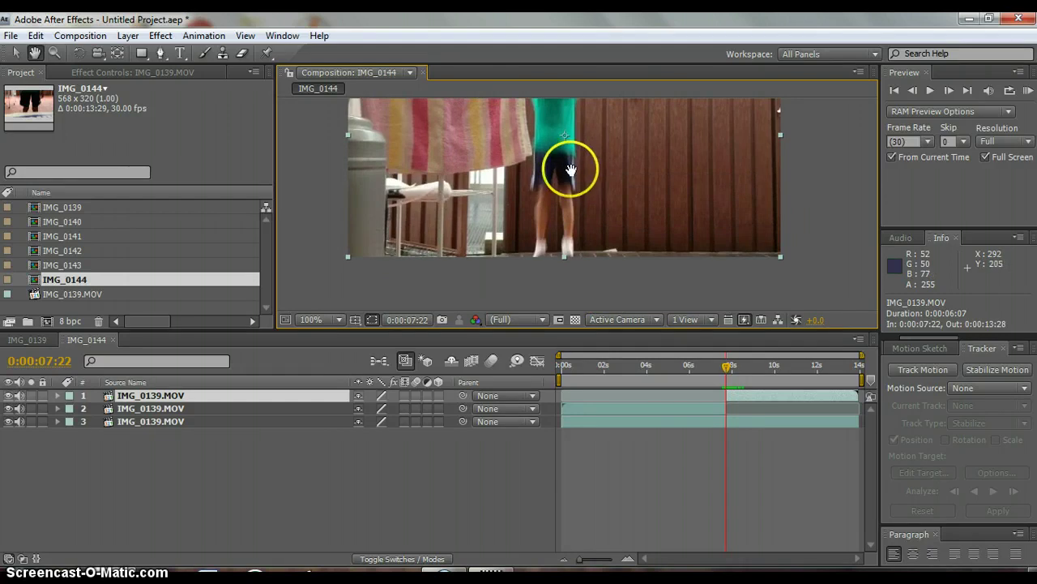
key(g)
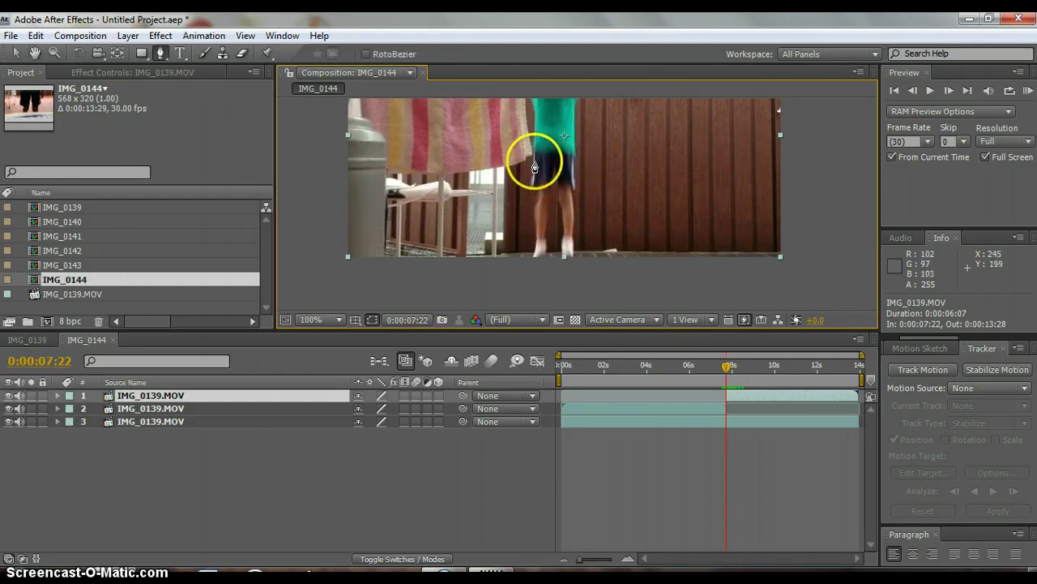
click(534, 153)
click(532, 186)
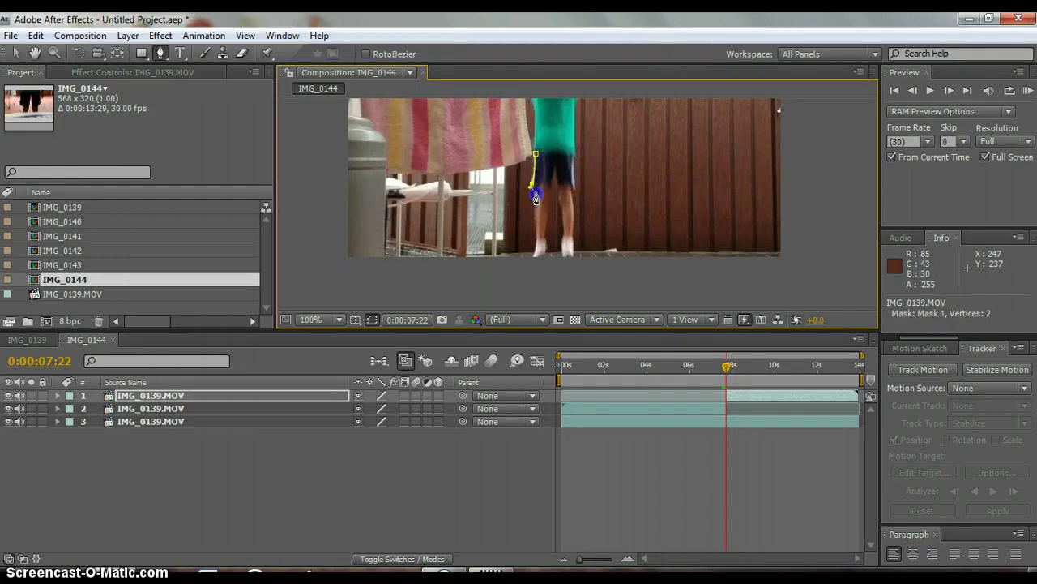
click(536, 255)
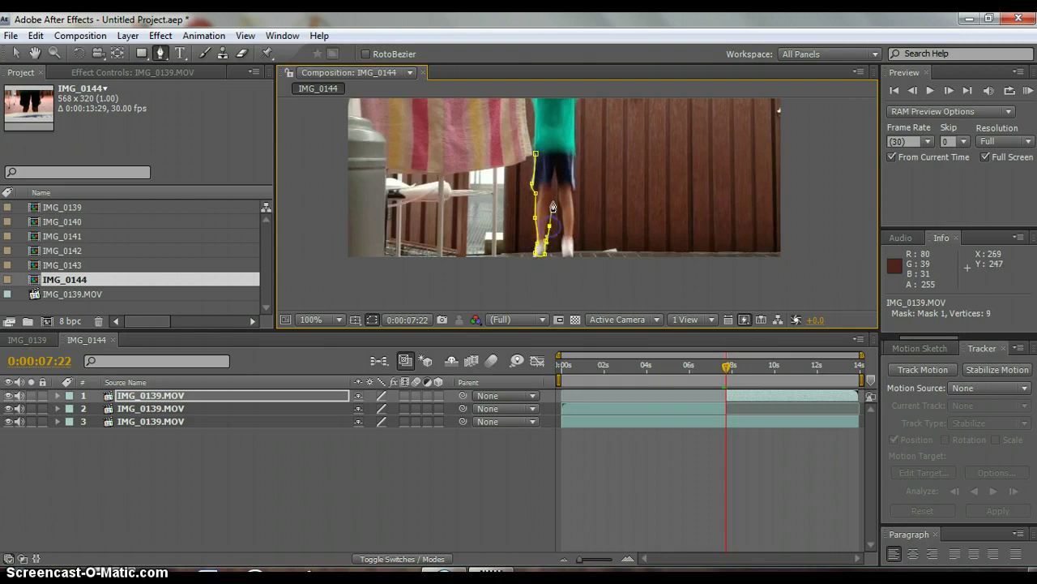
click(555, 173)
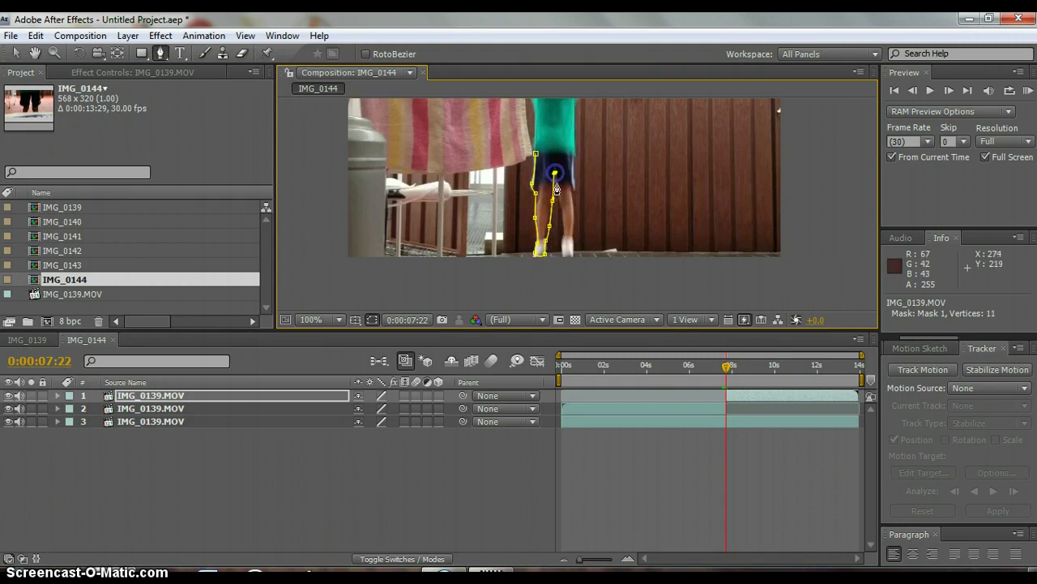
Step: Continue the mask around the person's right-hand leg and up the right side of the shorts and torso
click(559, 241)
click(563, 251)
click(576, 221)
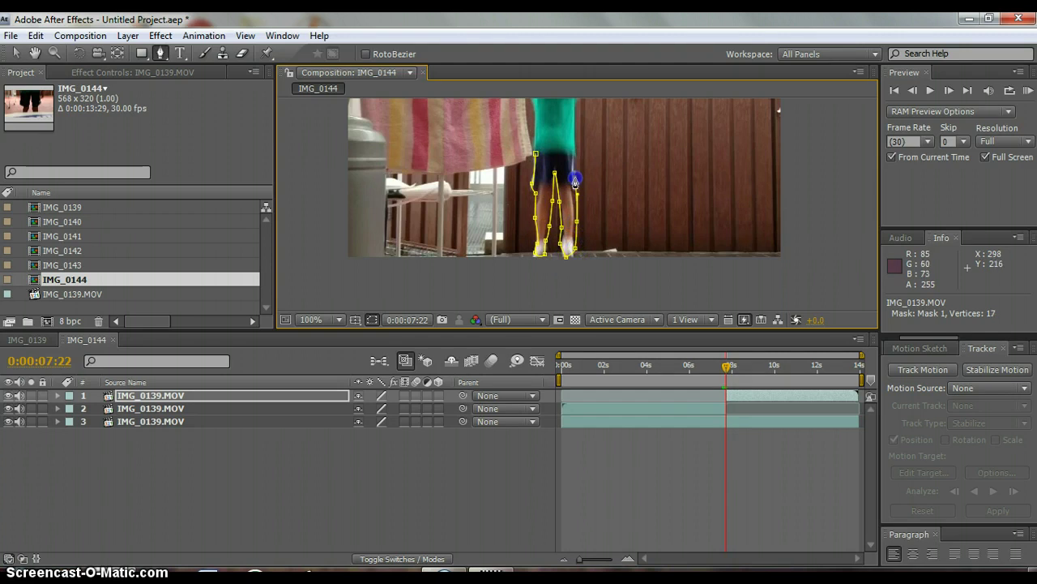
click(574, 178)
click(574, 108)
Step: Trace the mask around the raised arms and head and down the torso's left side, close it, and deselect the layer
key(space)
drag(579, 104, 593, 273)
key(g)
click(602, 241)
click(593, 233)
click(580, 232)
click(557, 231)
click(539, 229)
drag(541, 248, 550, 212)
key(space)
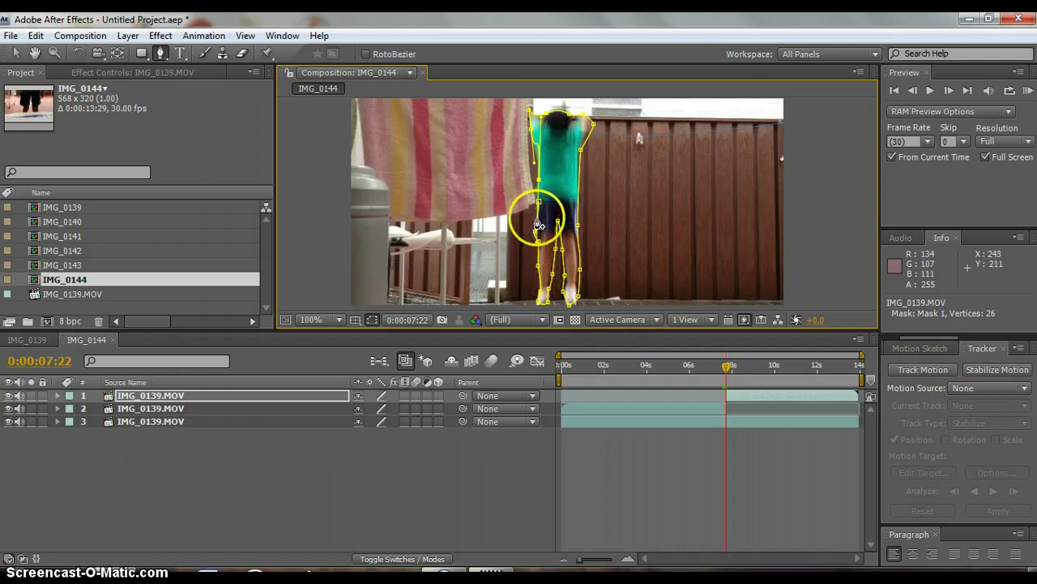
click(357, 464)
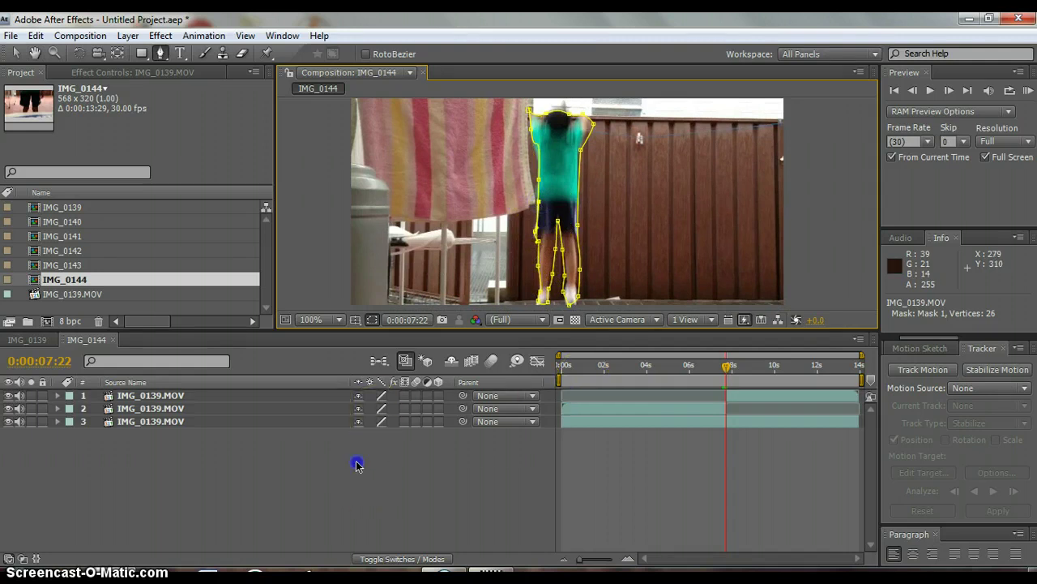
Step: Add a Position keyframe to the masked top layer at 0:00:07:23
click(339, 397)
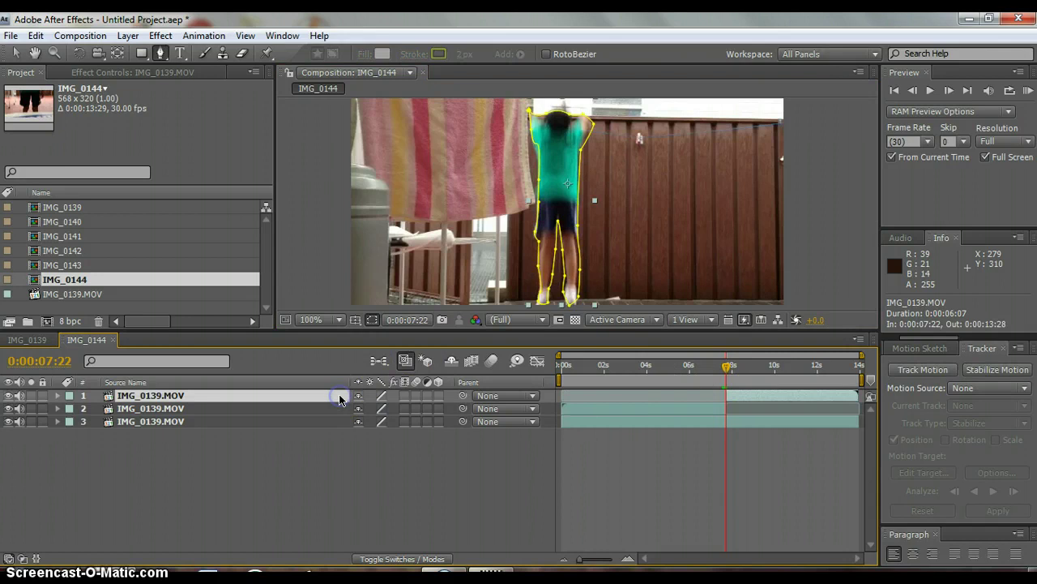
click(488, 466)
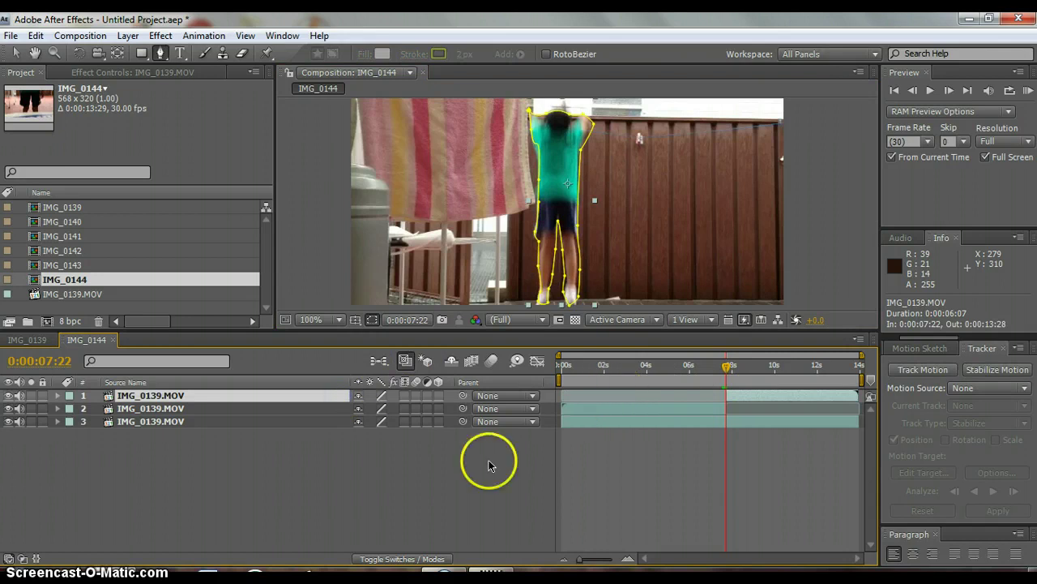
click(731, 369)
drag(731, 370, 730, 371)
click(734, 396)
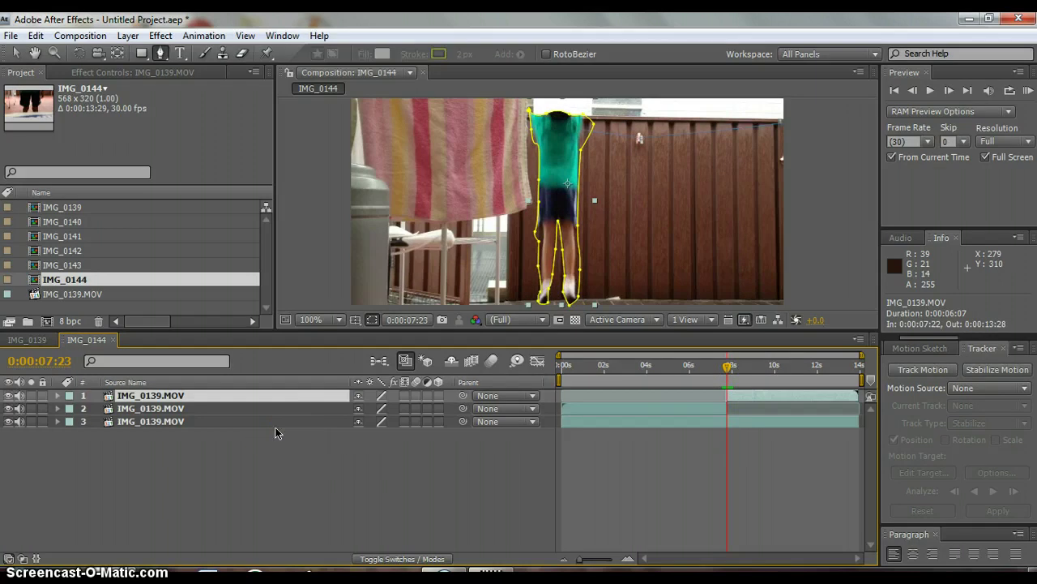
key(alt+shift+p)
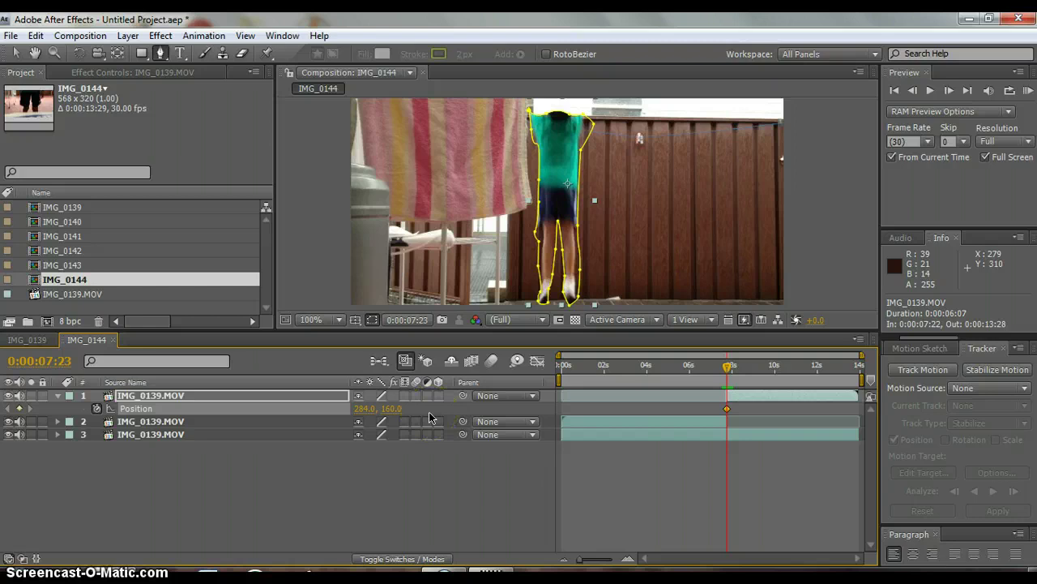
Step: Examine the frames following the Position keyframe against the mask, ending on 0:00:07:22
key(Page_Down)
key(Page_Down)
key(Page_Down)
key(Page_Down)
key(Page_Up)
key(Page_Up)
key(Page_Up)
key(Page_Up)
key(Page_Up)
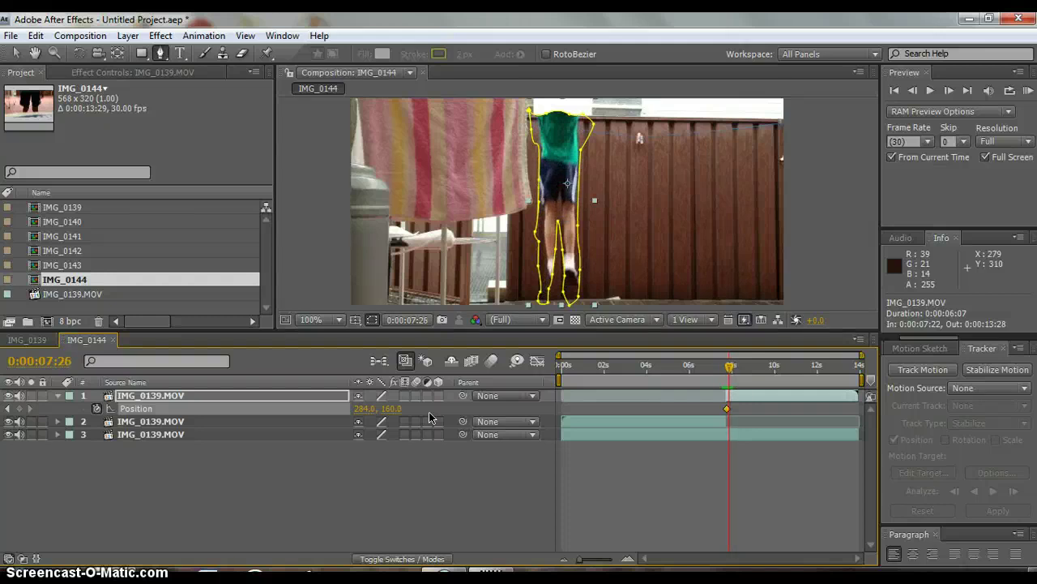
Step: Apply Freeze Frame to the masked top layer at 0:00:07:22
click(837, 394)
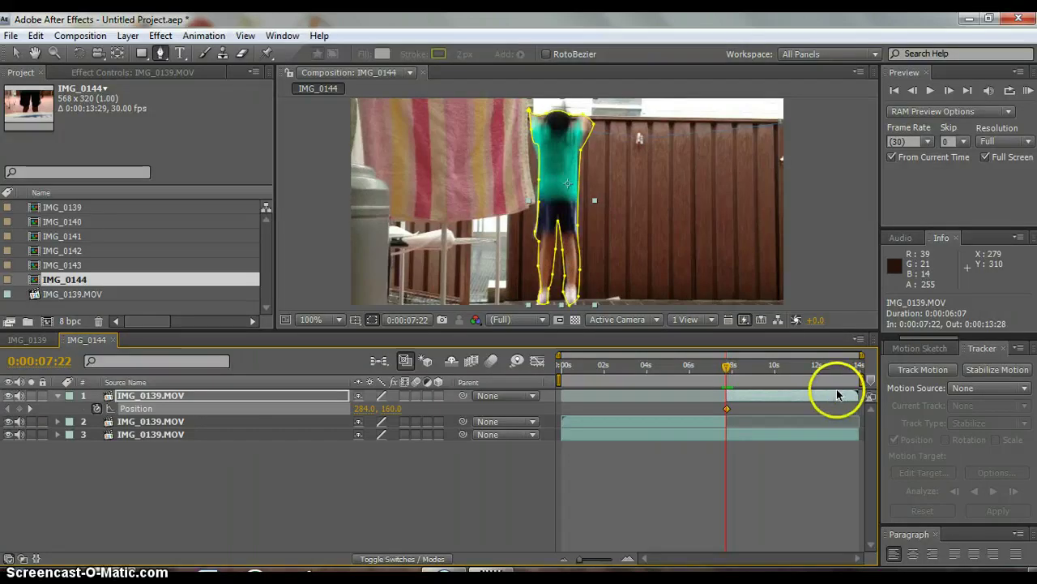
right_click(768, 401)
mouse_move(802, 152)
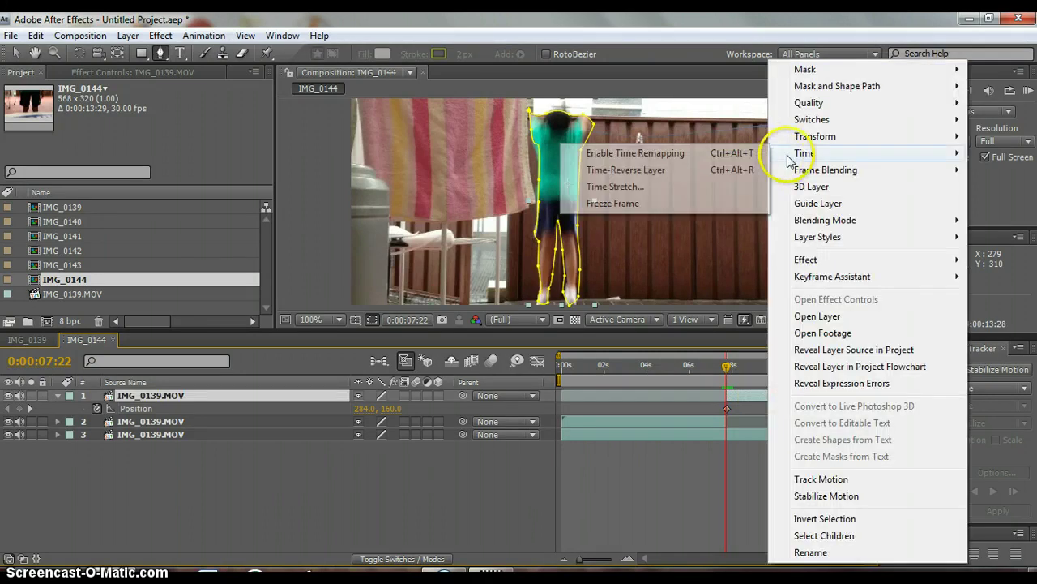
click(665, 203)
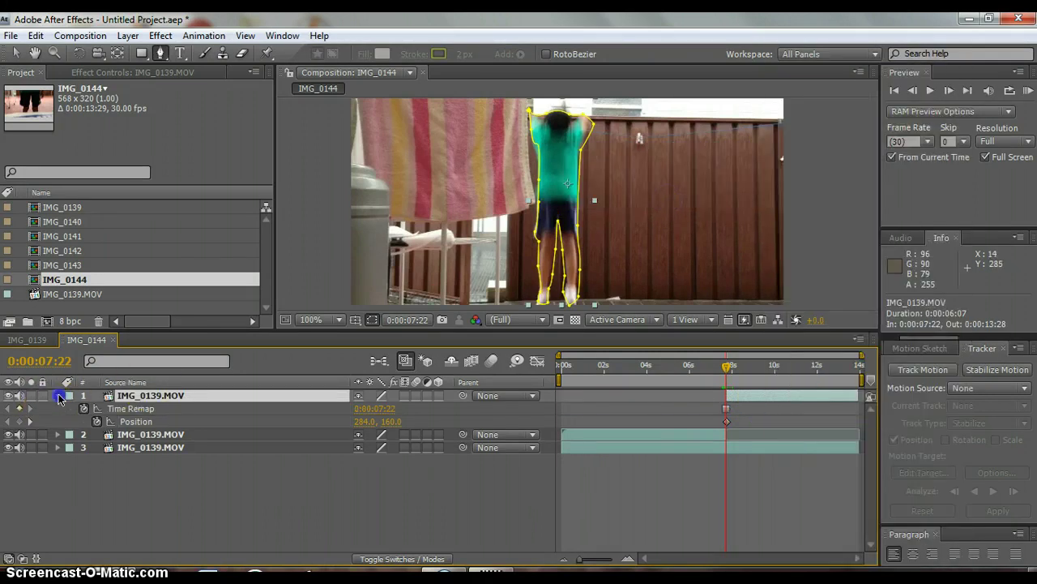
Step: At 0:00:07:27, move the frozen person straight up out of the frame, to a position of about 278, -217, and deselect the layer
click(57, 396)
key(Page_Down)
key(Page_Down)
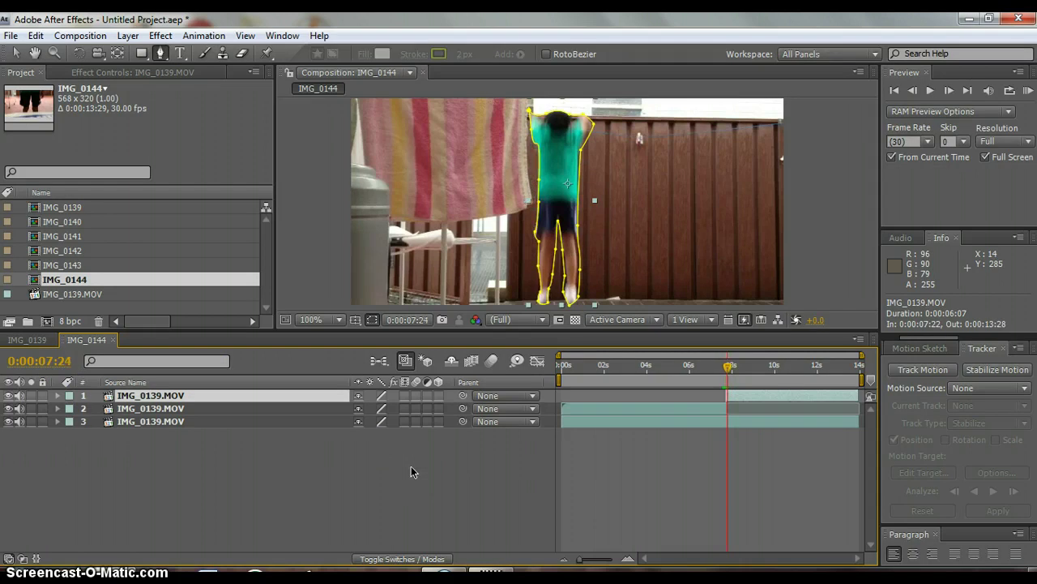
key(Page_Down)
key(Page_Down)
key(Page_Down)
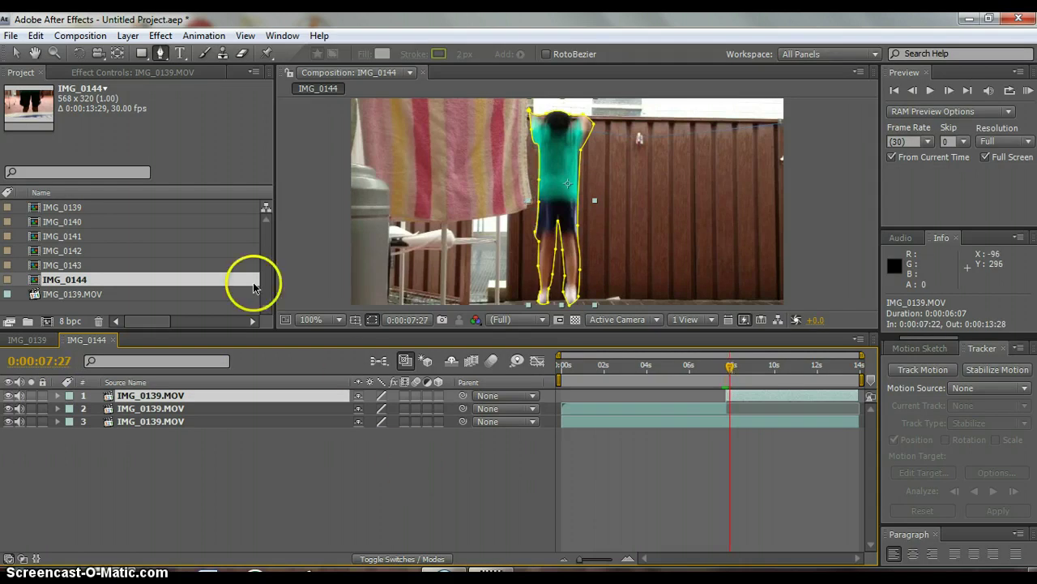
key(v)
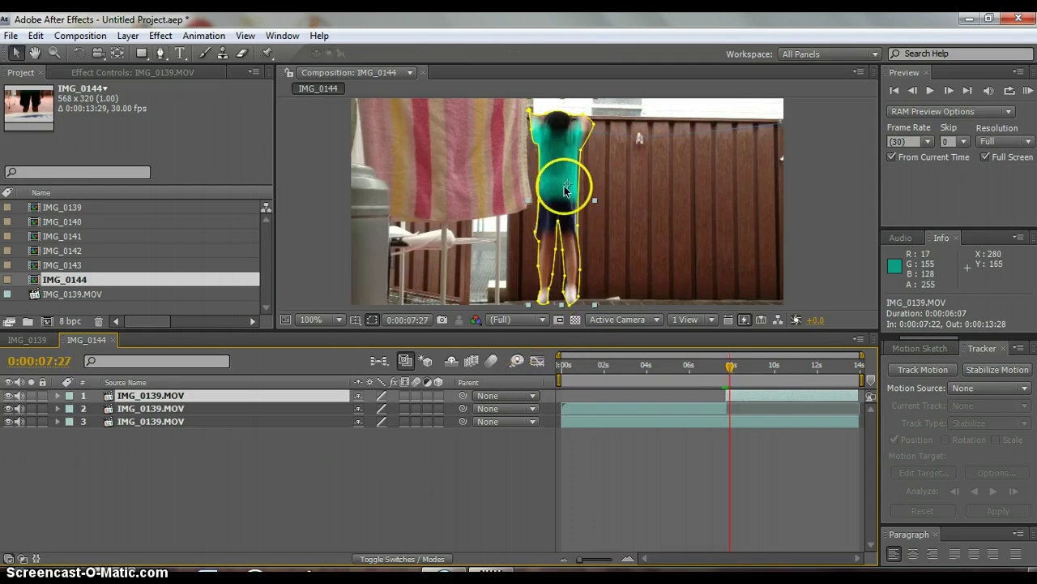
drag(545, 267, 543, 262)
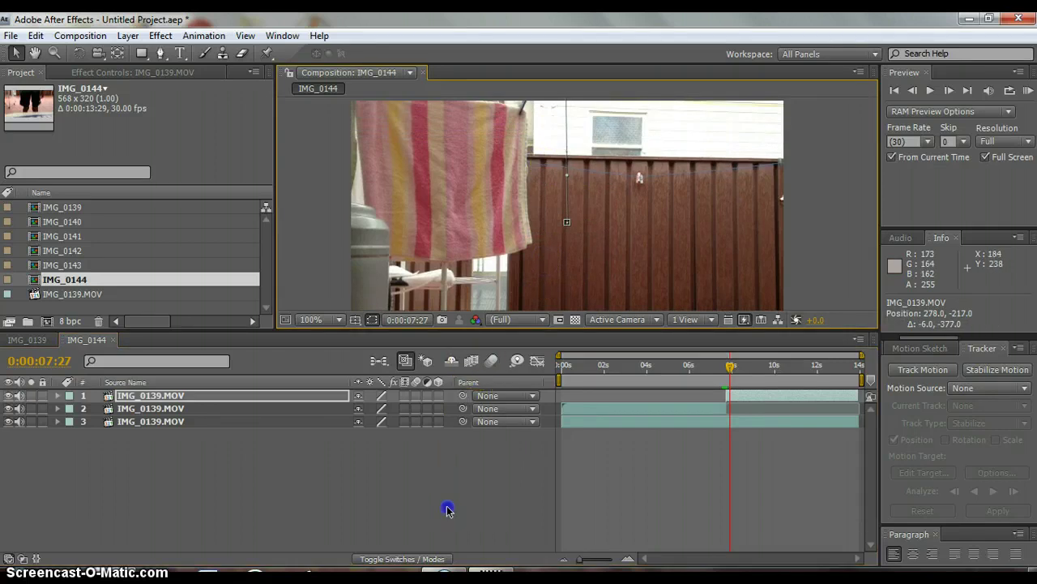
click(446, 507)
Step: Review the launch frame by frame from 0:00:07:18 to 0:00:08:02 with the composition fitted to view, and play it from 0:00:07:23
key(Page_Up)
key(Page_Up)
key(Page_Up)
key(Page_Up)
key(Page_Up)
key(Page_Up)
key(Page_Up)
key(Page_Up)
key(Page_Up)
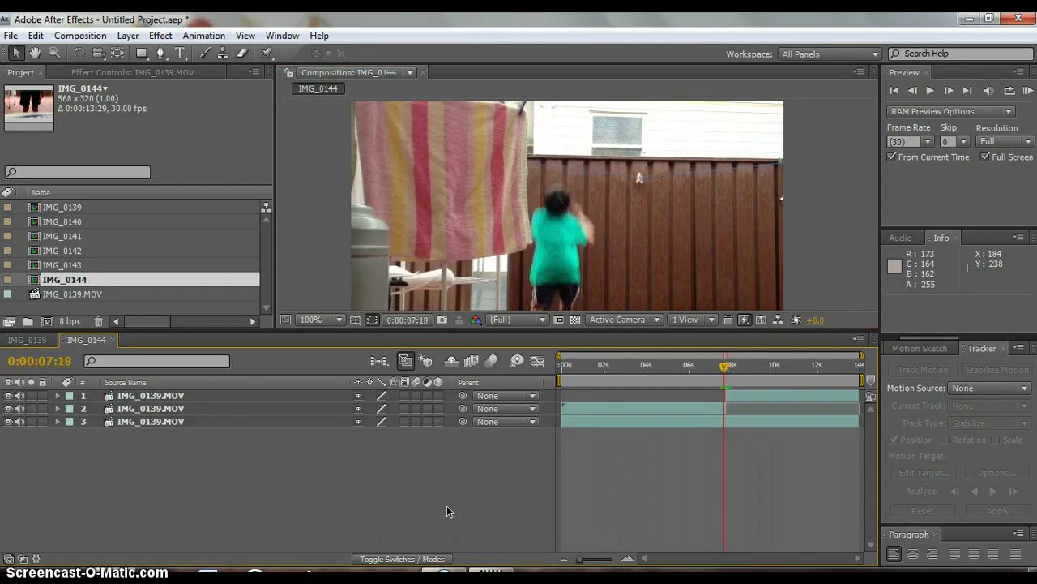
click(328, 317)
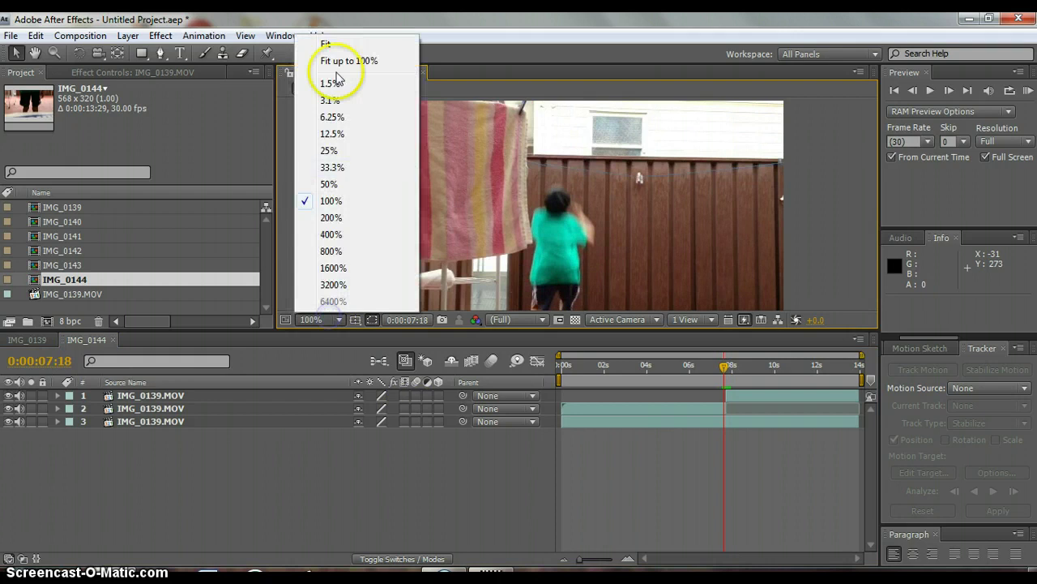
click(332, 39)
key(Page_Down)
key(Page_Down)
key(Page_Down)
key(Page_Down)
key(Page_Down)
key(Page_Down)
key(Page_Down)
key(Page_Down)
key(Page_Down)
key(Page_Down)
key(Page_Down)
key(Page_Down)
key(Page_Down)
key(Page_Down)
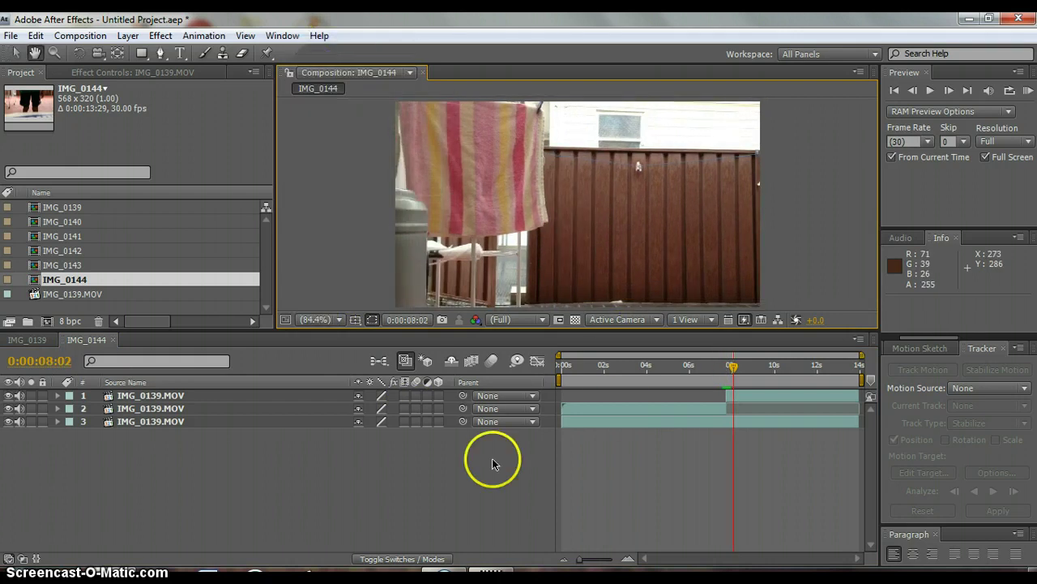
drag(735, 374, 727, 374)
key(space)
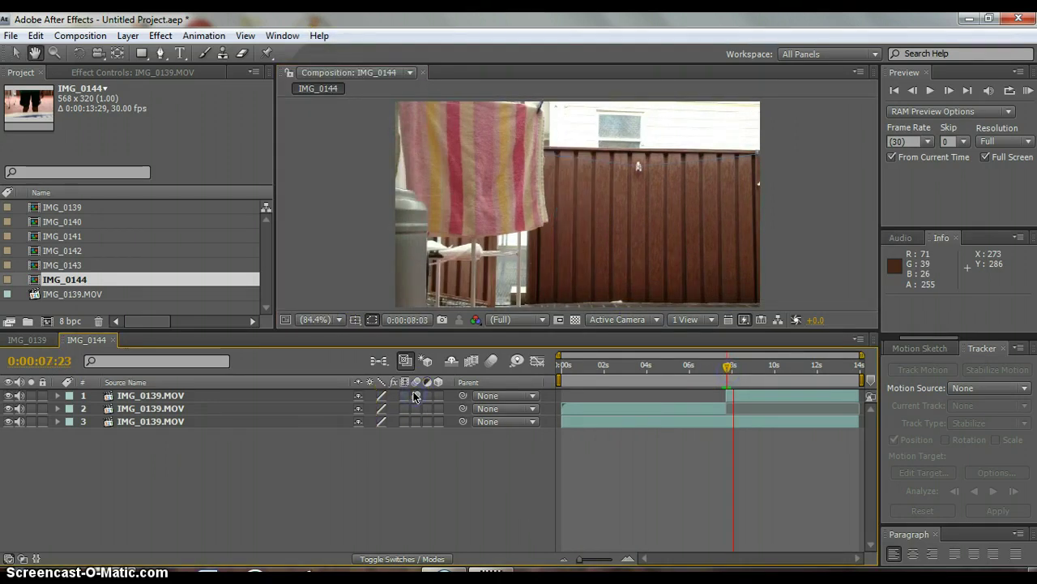
Step: Enable motion blur for the top layer and the composition, and preview the jump from 0:00:00:08
click(415, 395)
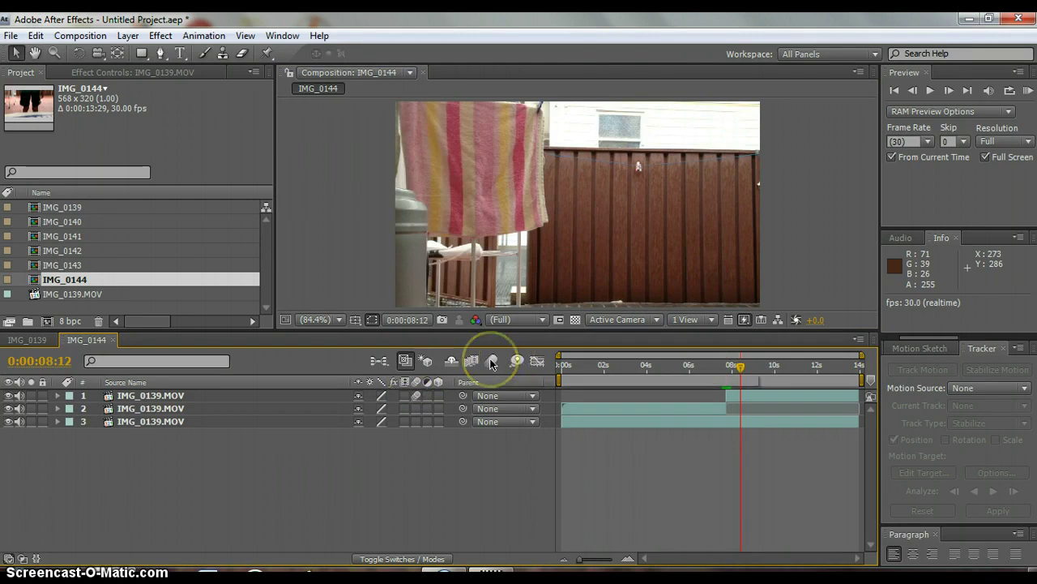
click(490, 362)
drag(739, 366, 566, 371)
key(space)
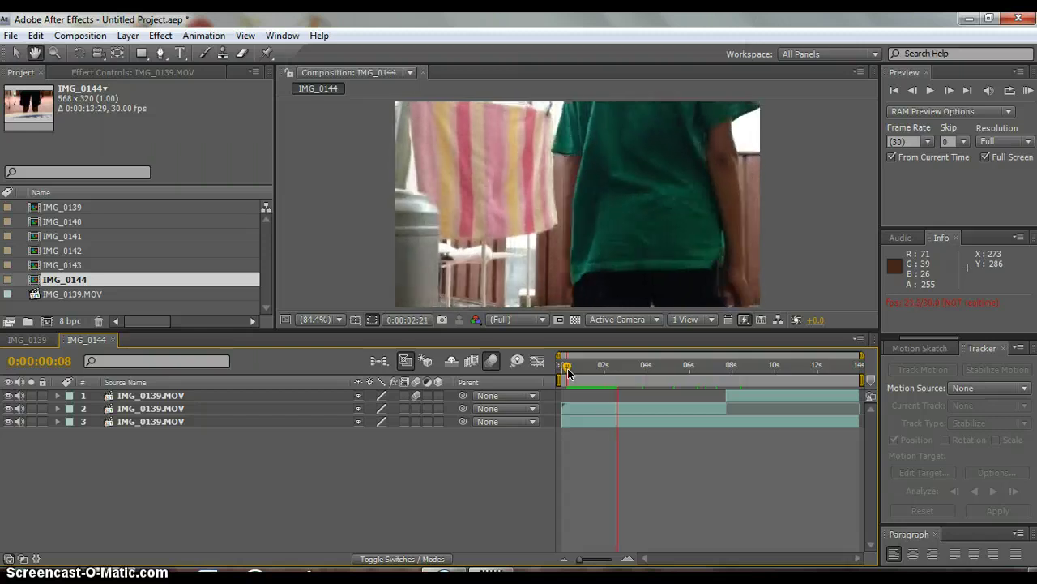
click(432, 466)
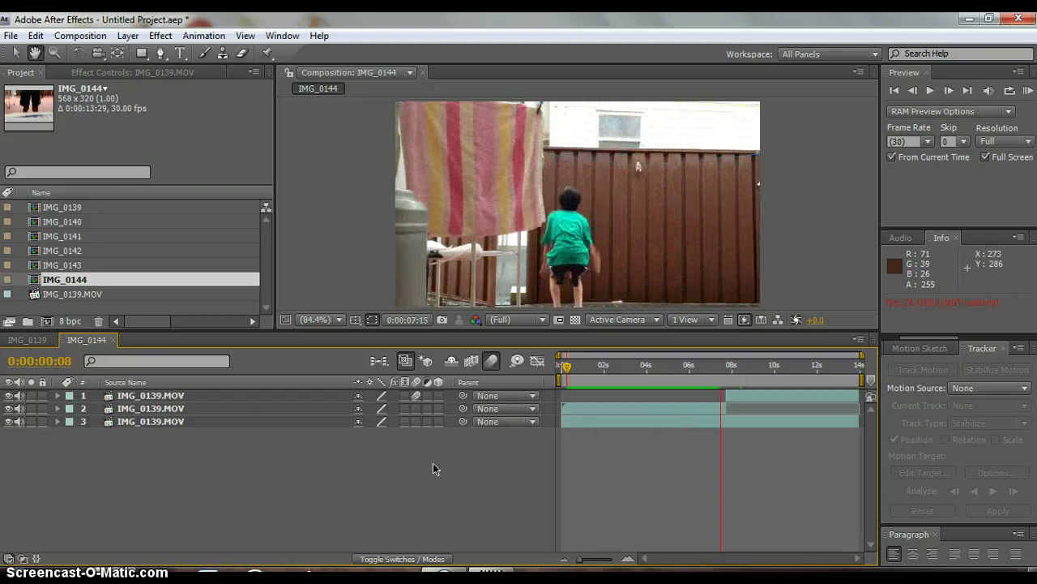
key(space)
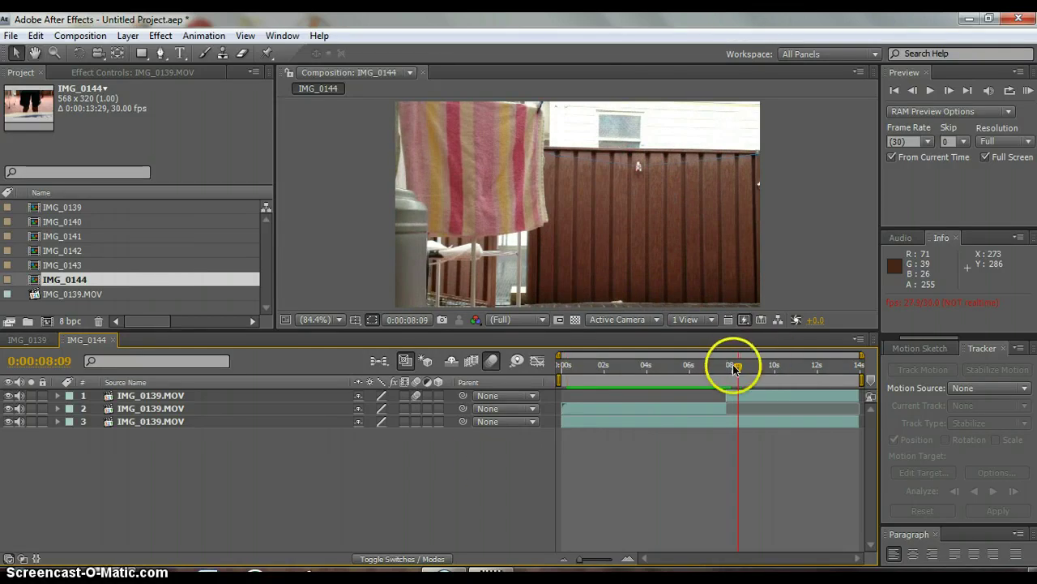
drag(734, 366, 724, 372)
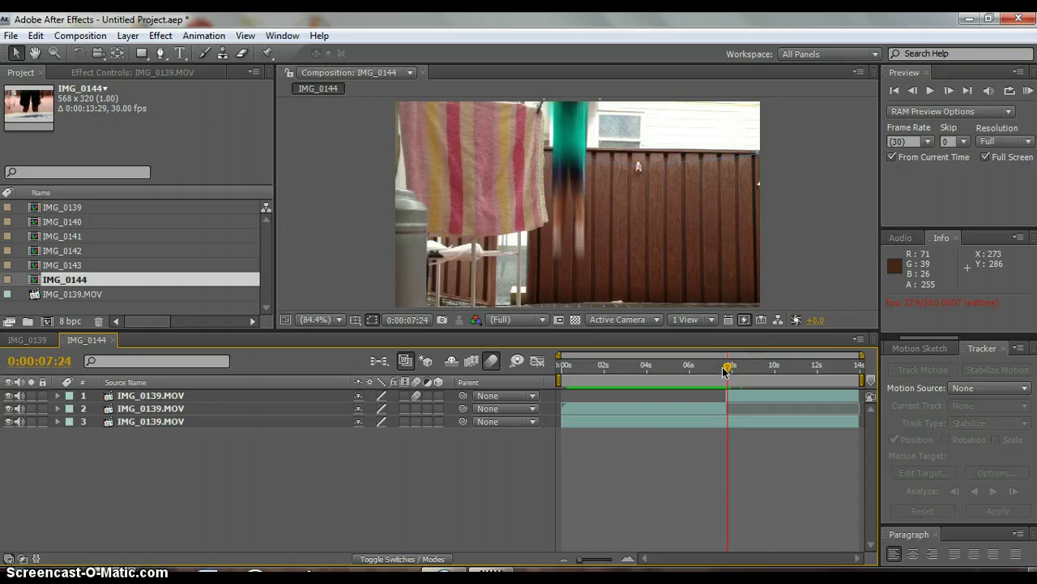
Step: Apply the Fast Blur effect to the top layer
click(201, 398)
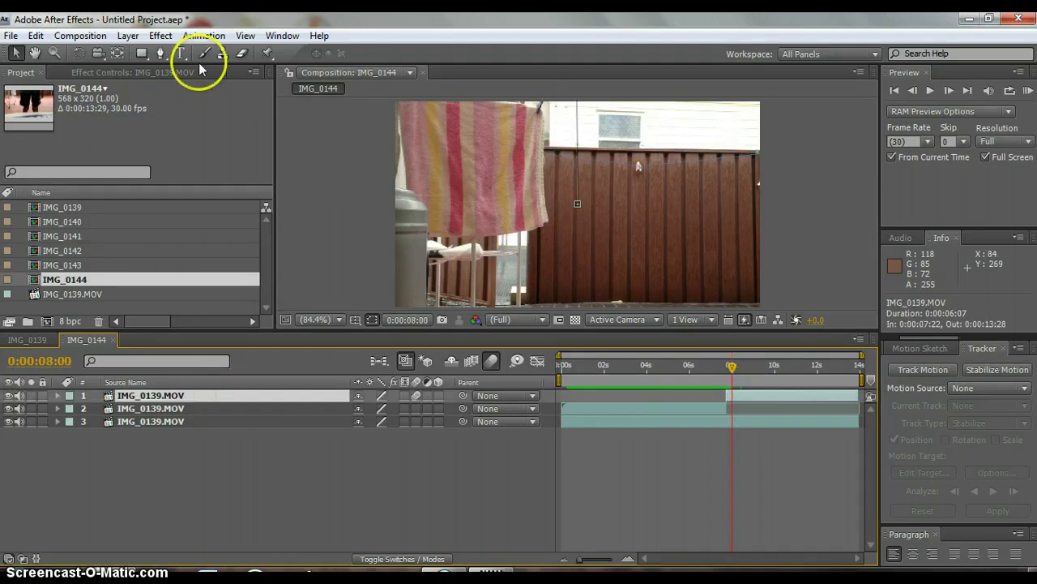
click(158, 35)
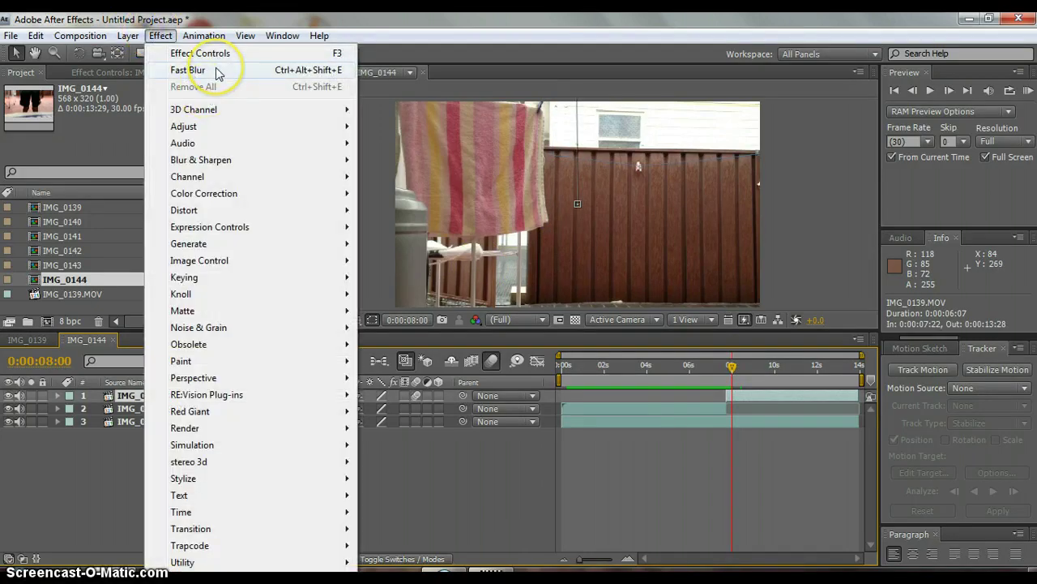
click(216, 71)
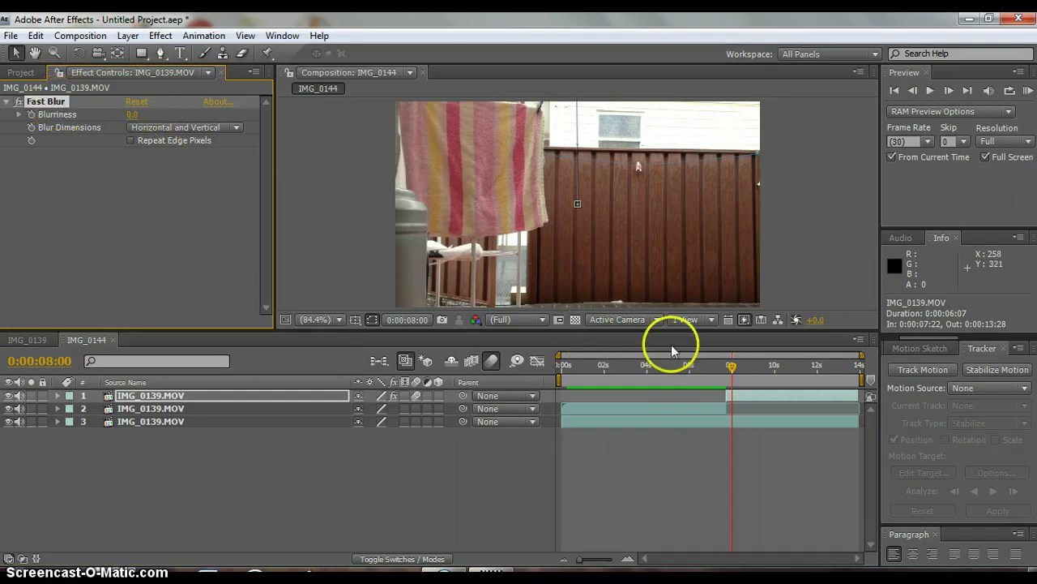
Step: At 0:00:07:24, set Fast Blur's Blur Dimensions to Vertical and Blurriness to 1.0, and deselect the layer
key(Page_Up)
click(192, 128)
click(186, 148)
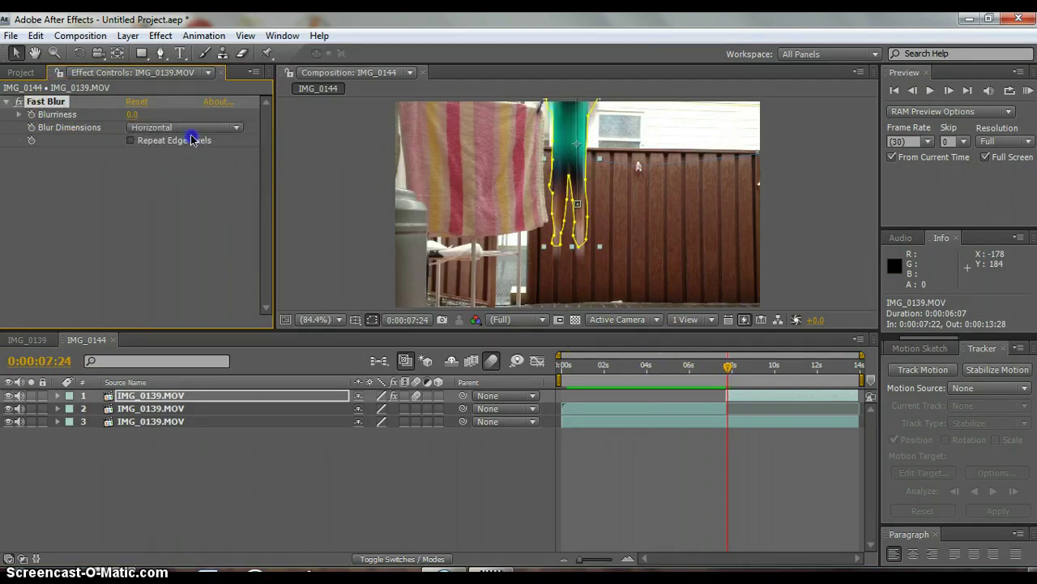
click(188, 128)
click(174, 148)
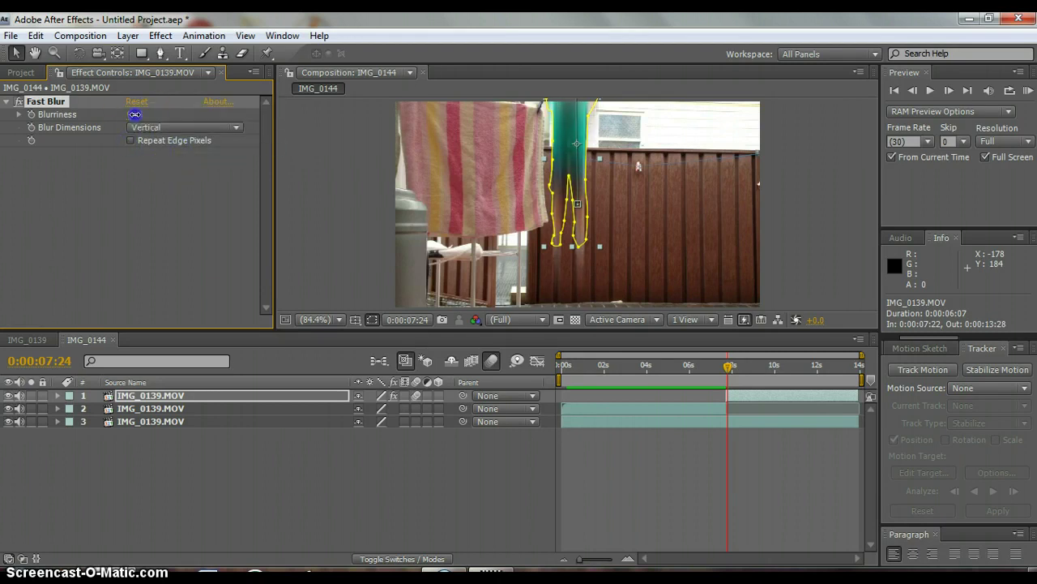
drag(134, 114, 135, 115)
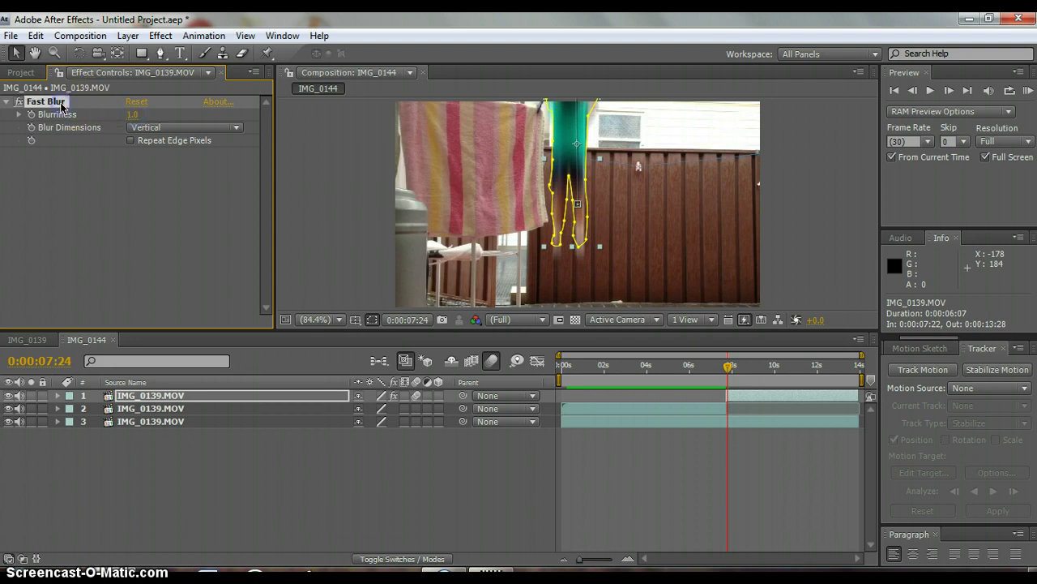
click(387, 456)
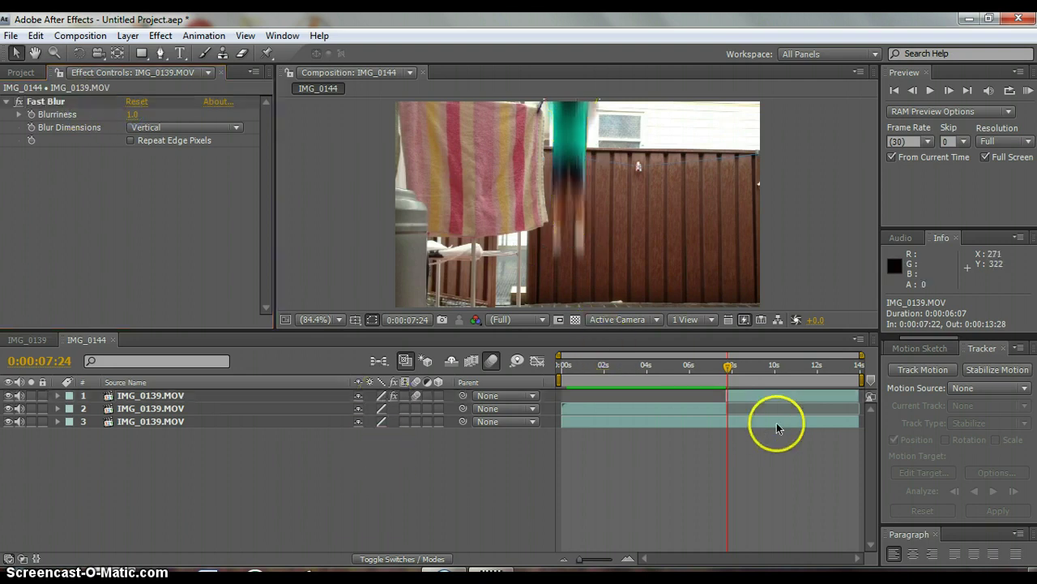
Step: Scrub through the jump between 0:00:07:06 and 0:00:07:23, and return to 0:00:00:00
mouse_move(736, 371)
mouse_down()
mouse_move(747, 371)
mouse_move(716, 370)
mouse_up()
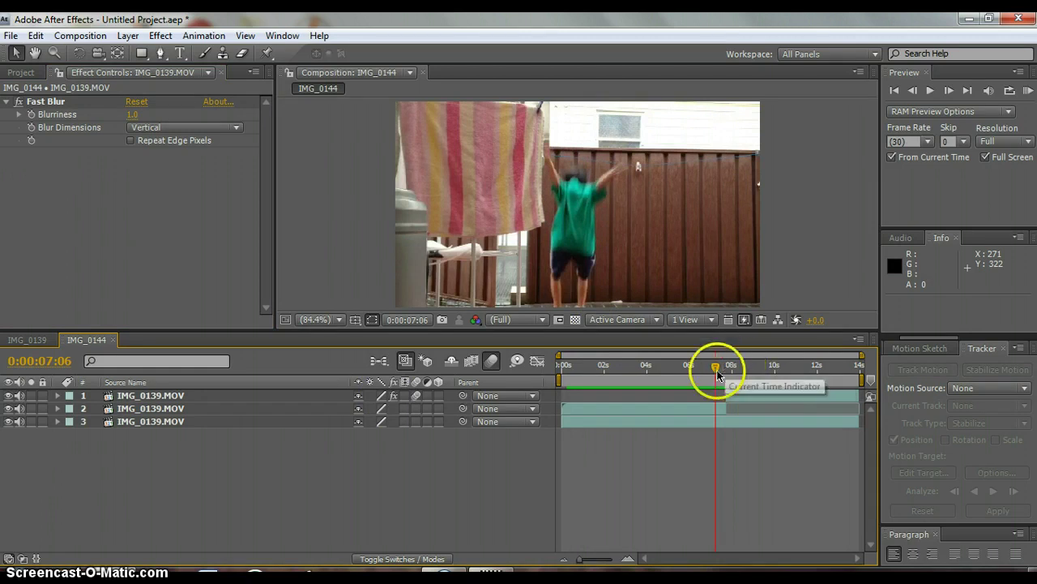
drag(714, 369, 728, 369)
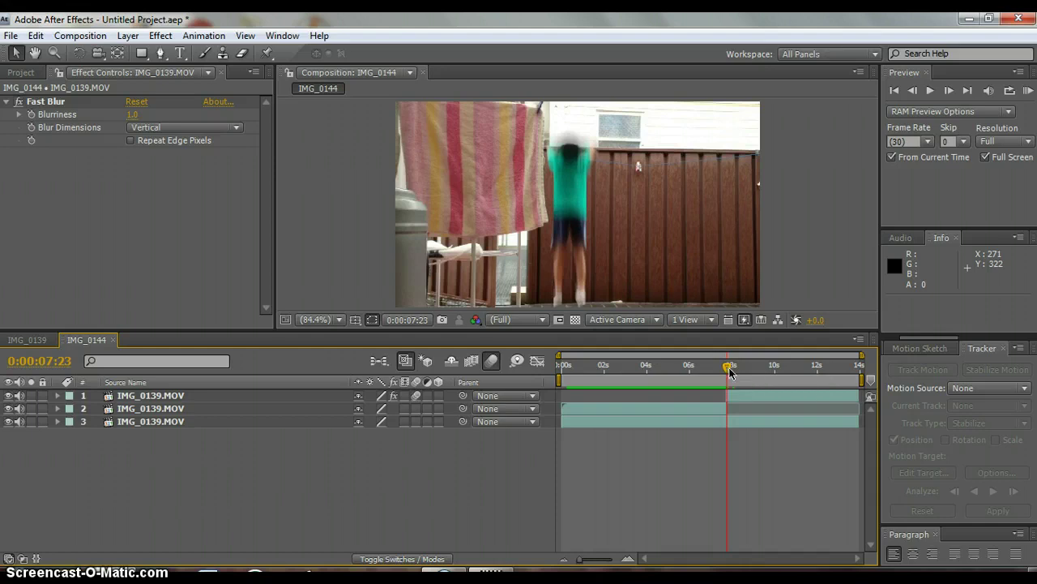
drag(726, 368, 552, 382)
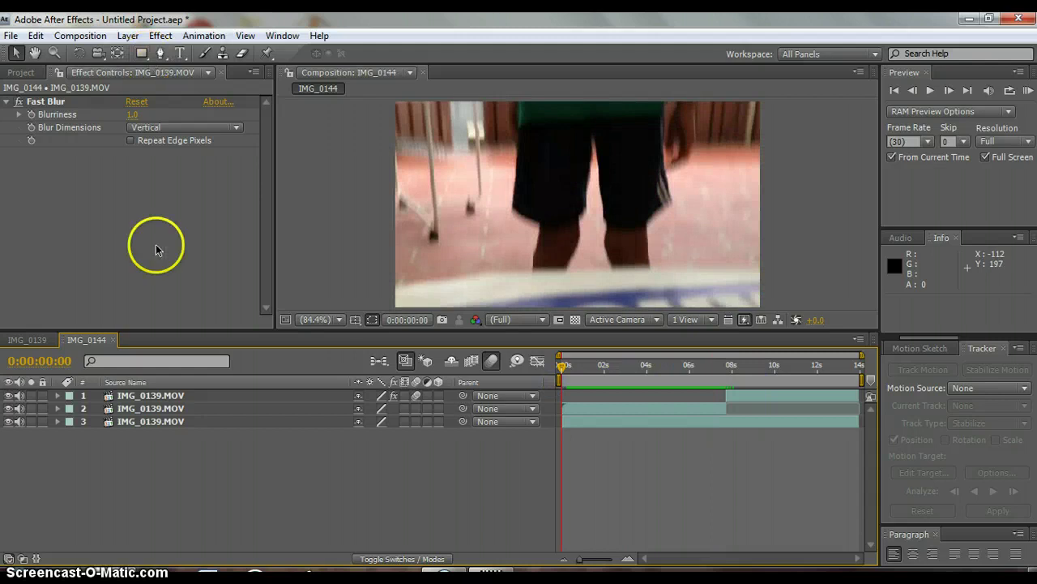